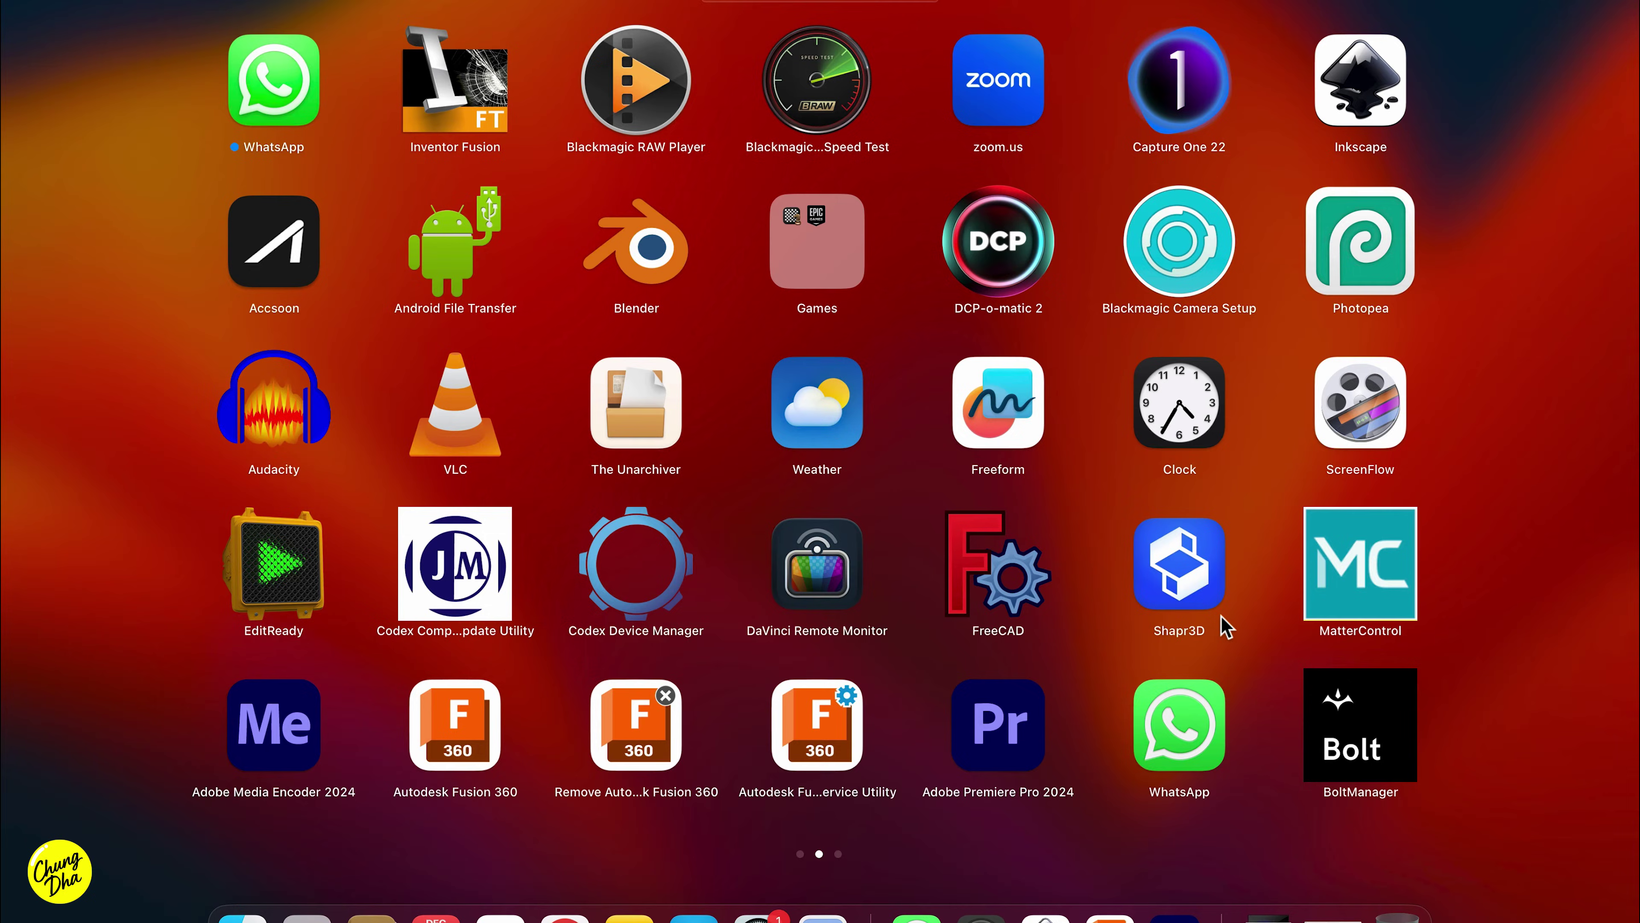
Launch DCP-o-matic 2 and begin a new film project.
left_click(995, 262)
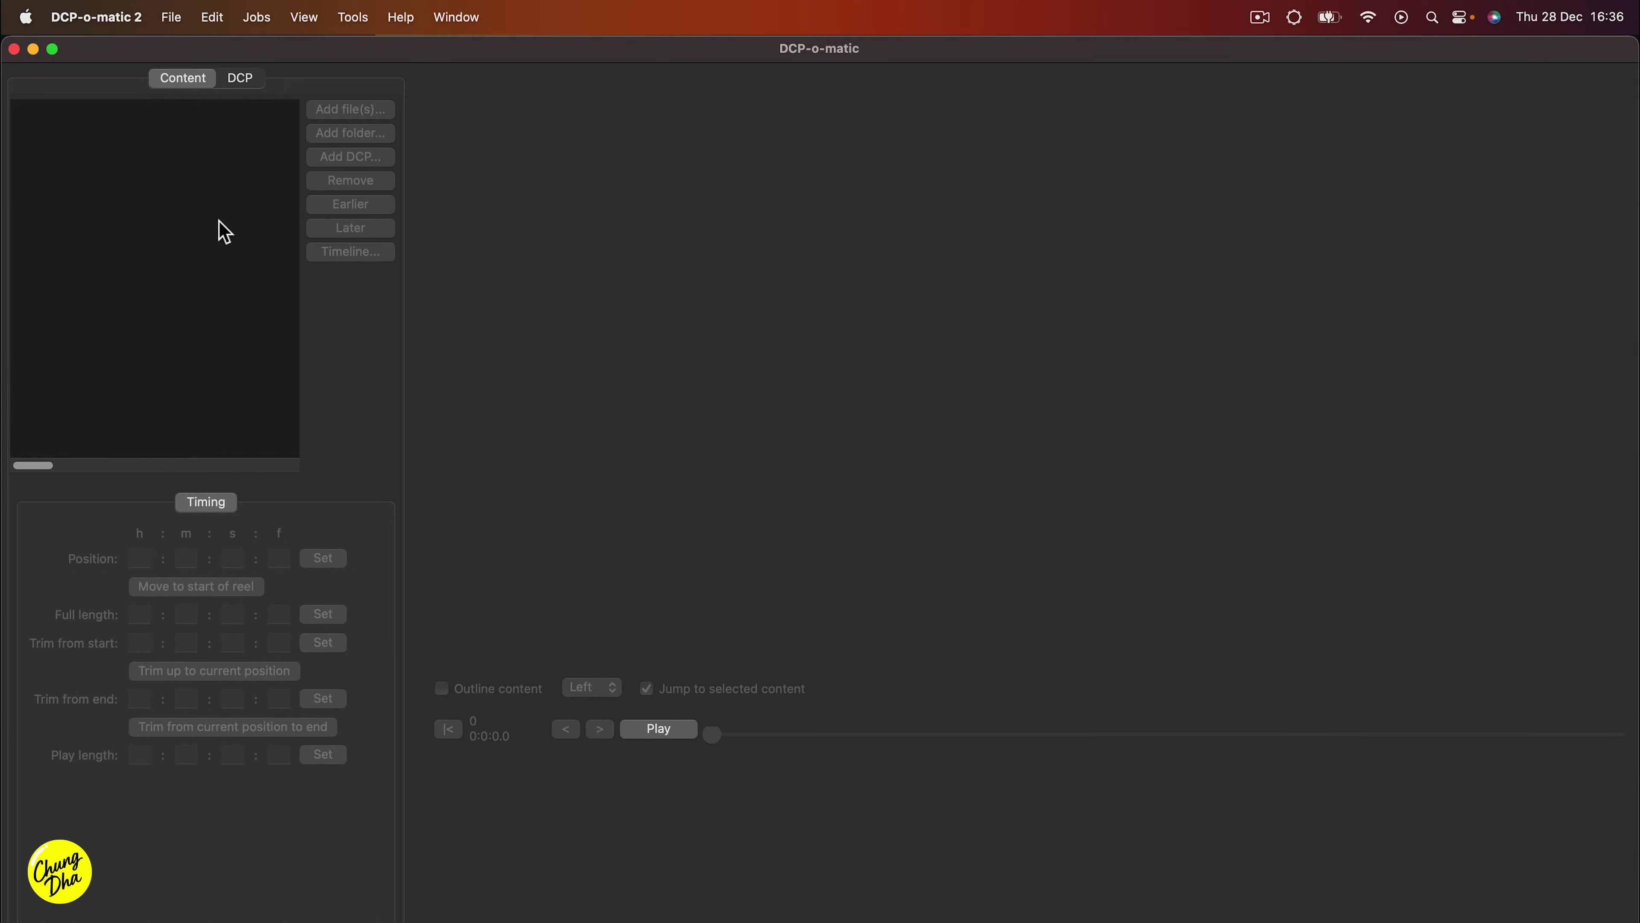
left_click(171, 18)
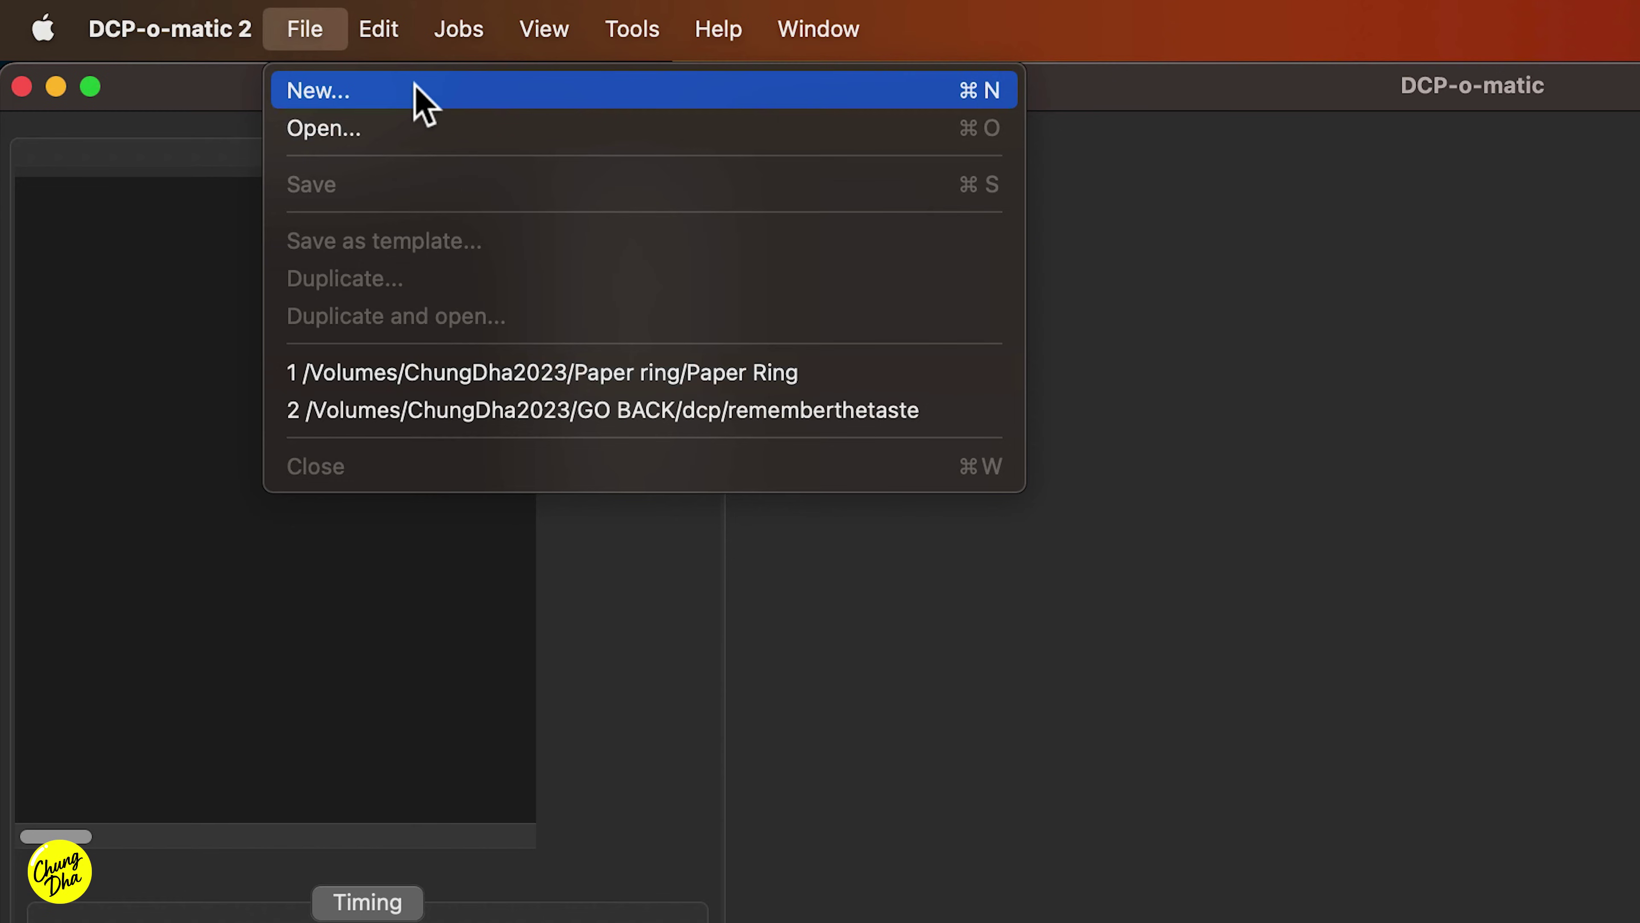
left_click(422, 103)
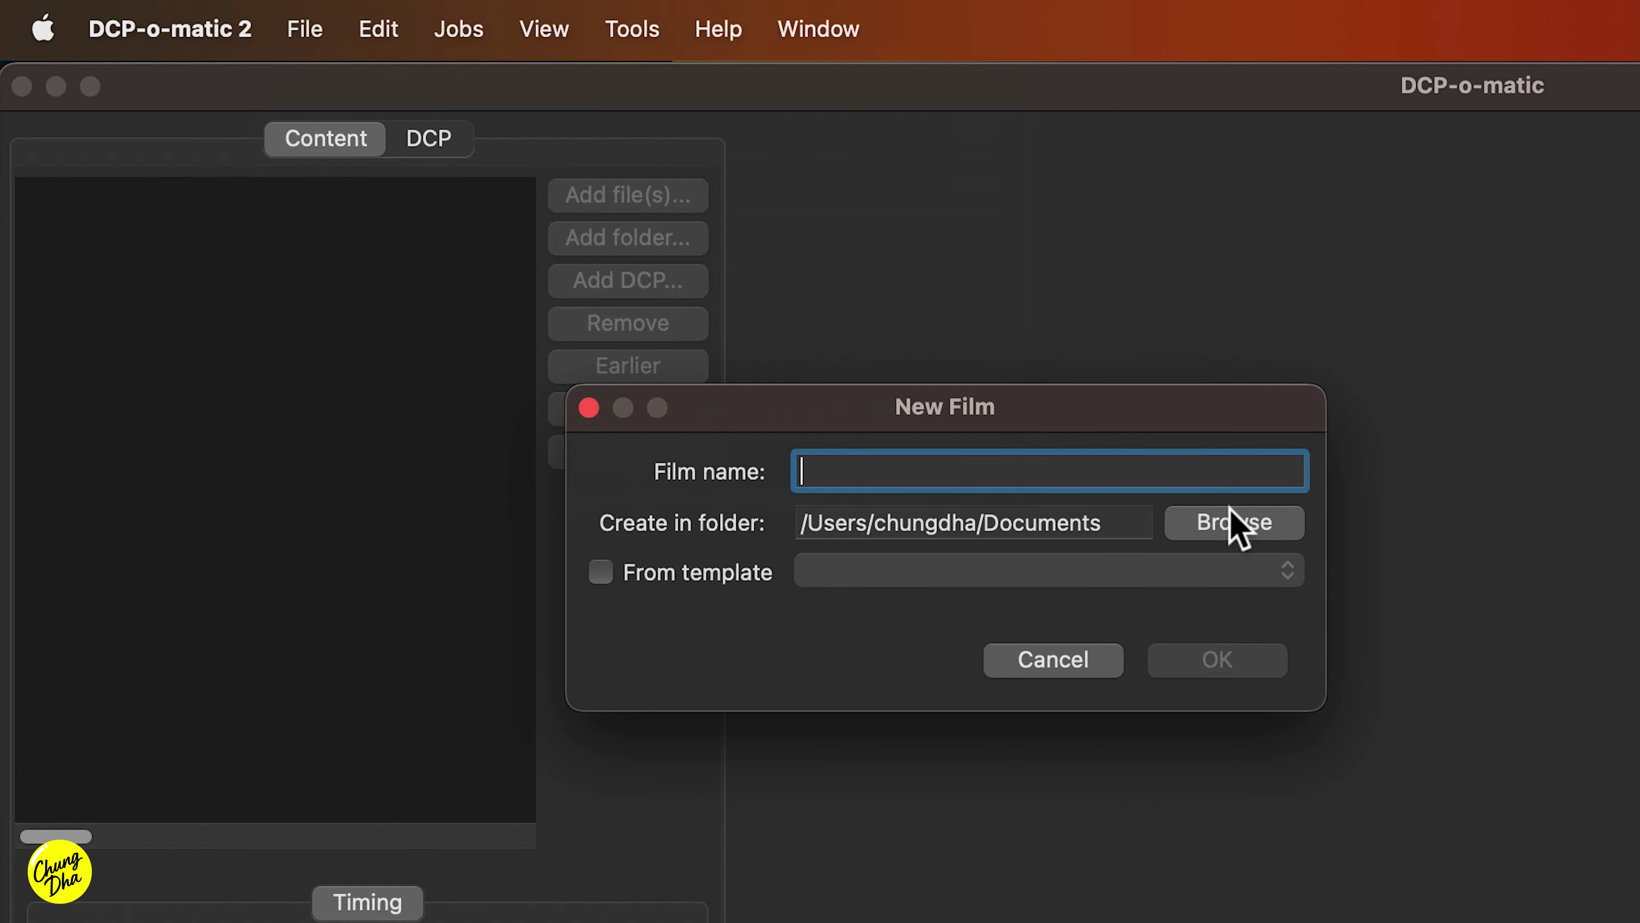
Create the film 'Paper Ring' in the existing Paper ring folder on the external drive.
left_click(1232, 520)
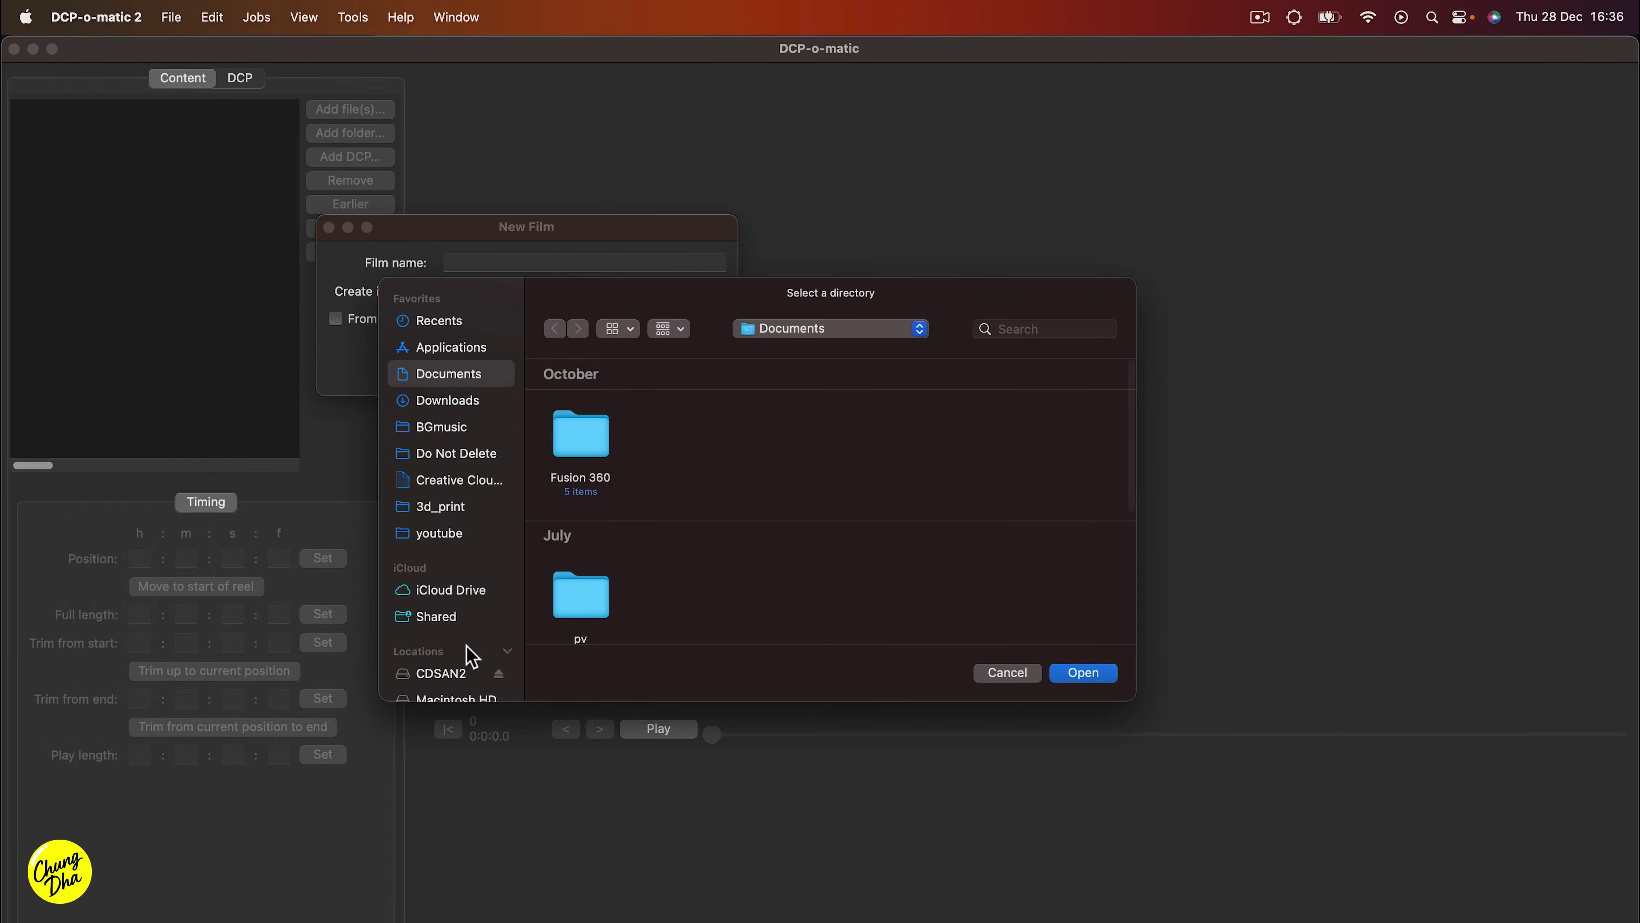
scroll(466, 653, "down", 5)
left_click(464, 543)
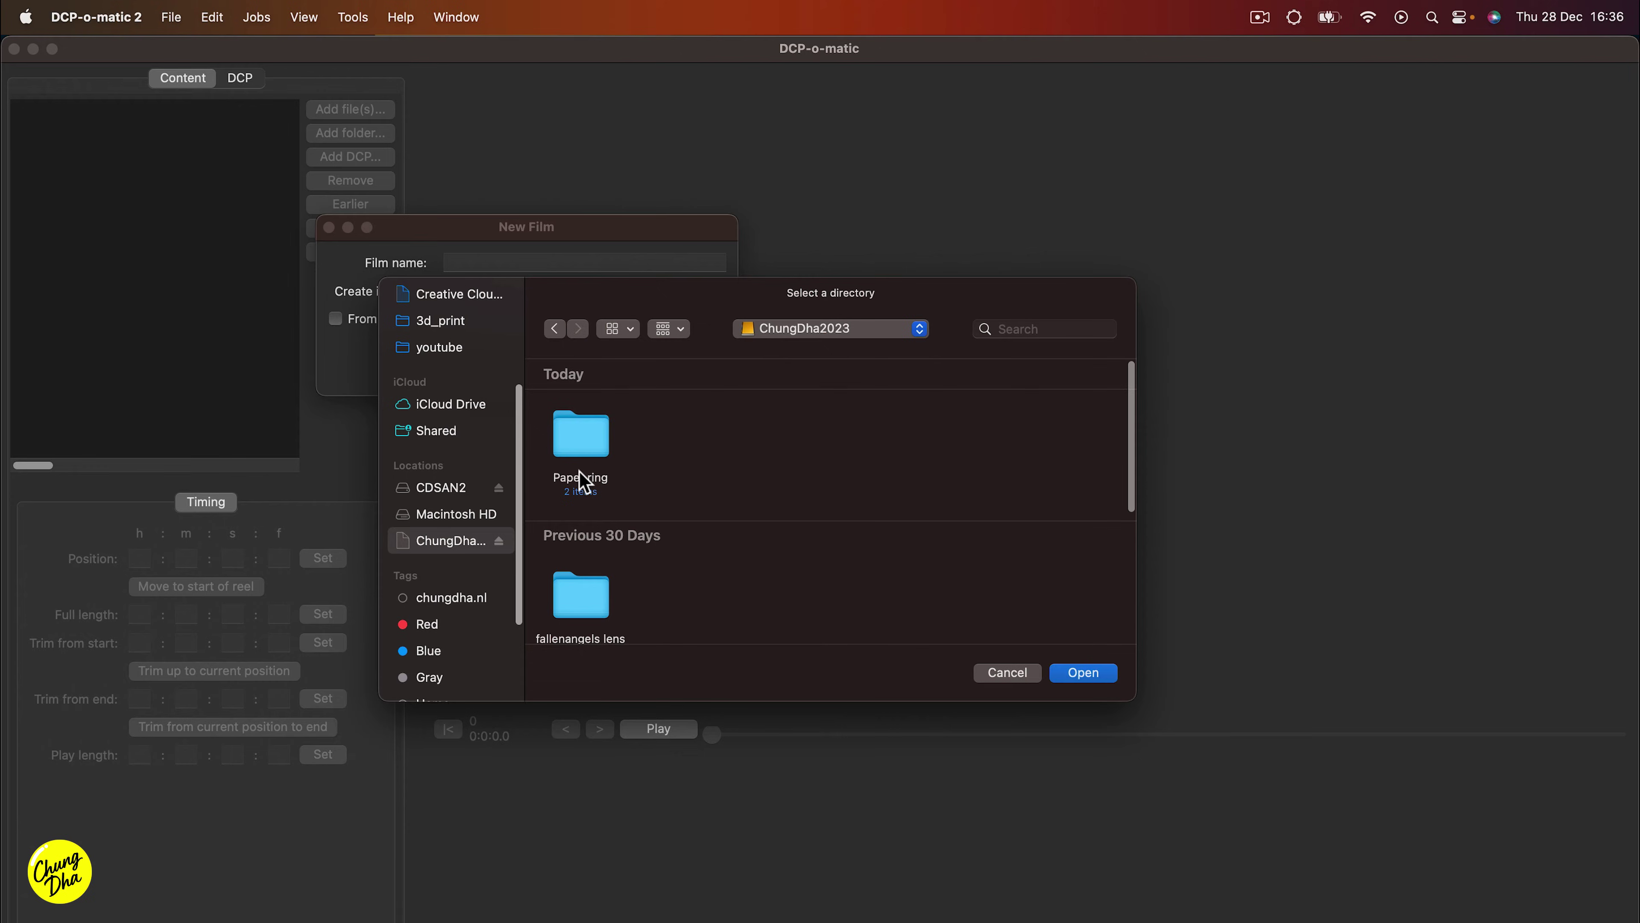
double_click(584, 481)
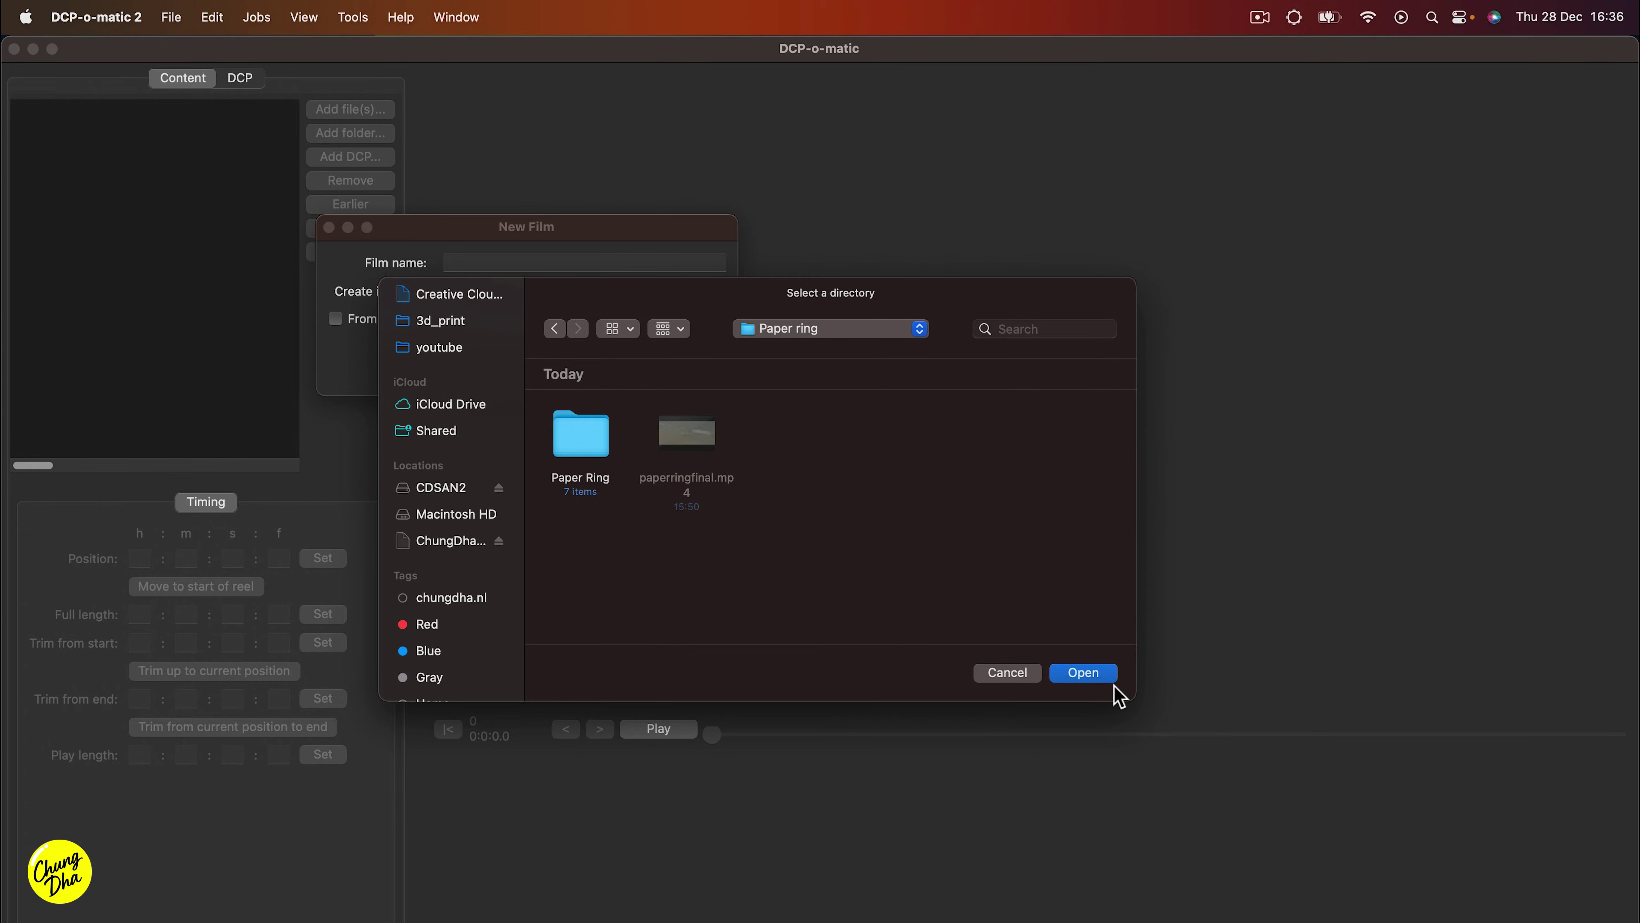
left_click(1082, 672)
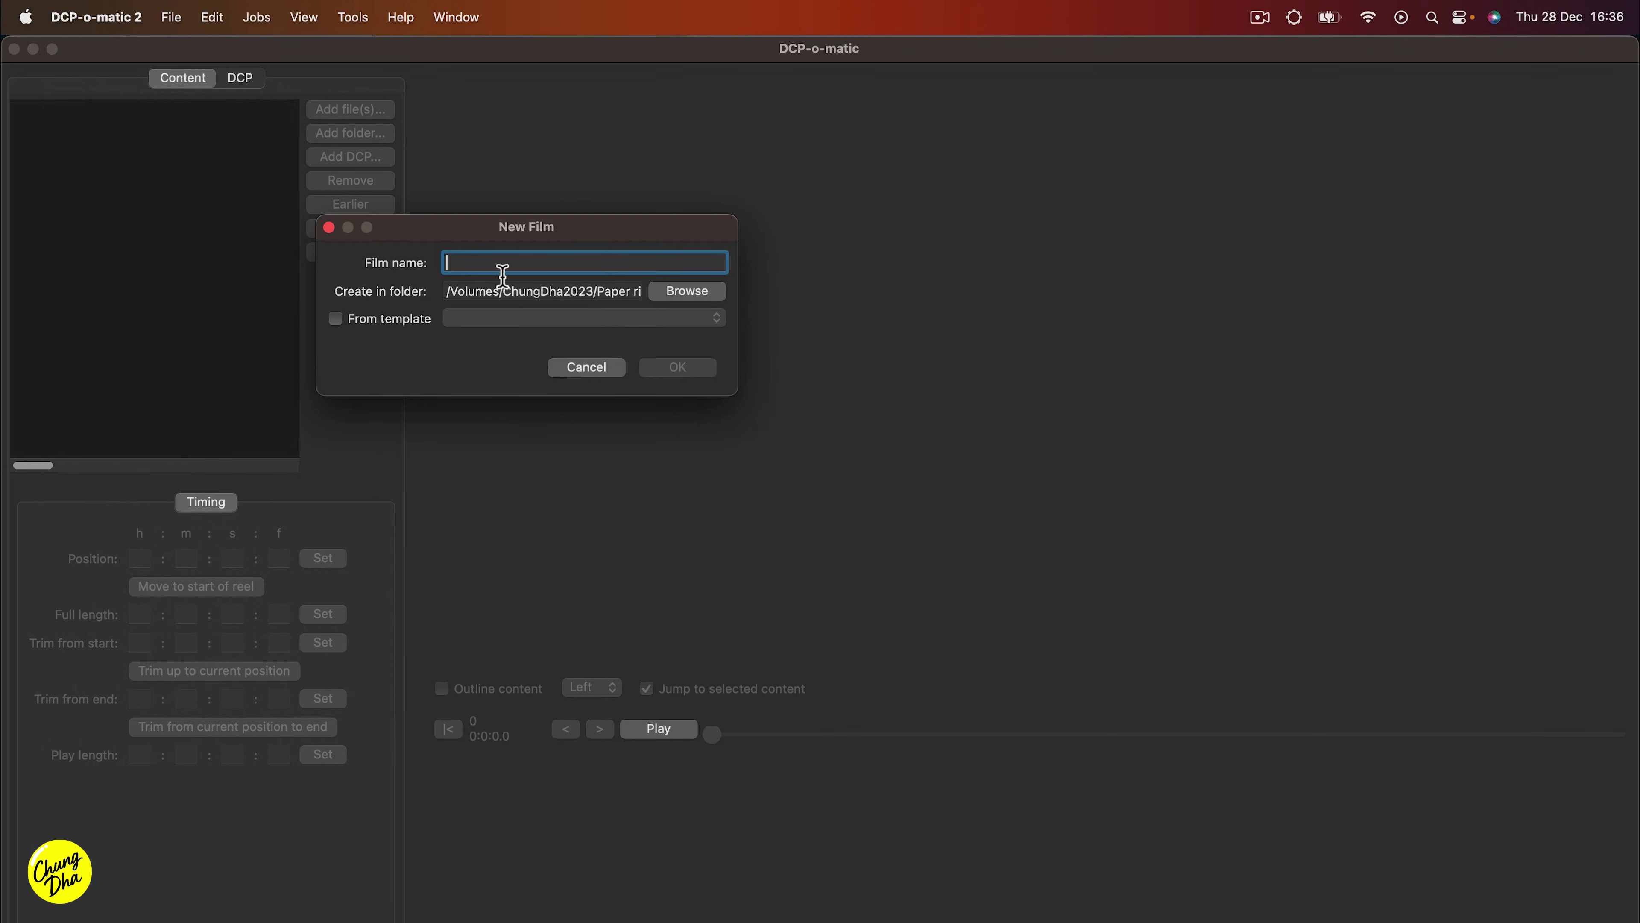
type("Paper Ring")
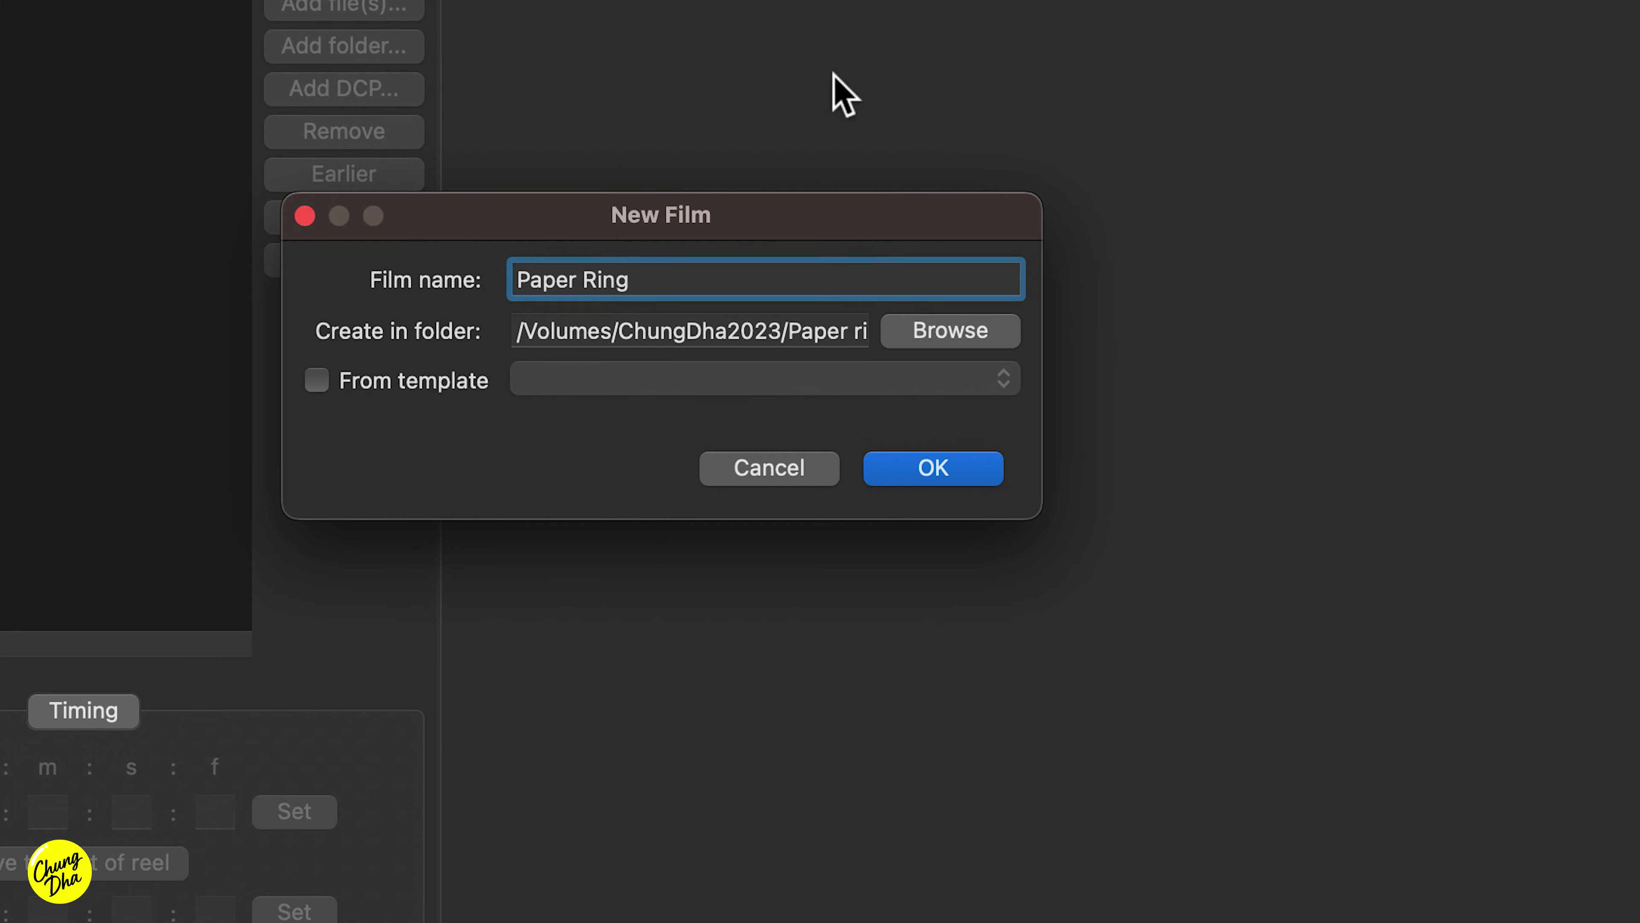
left_click(961, 472)
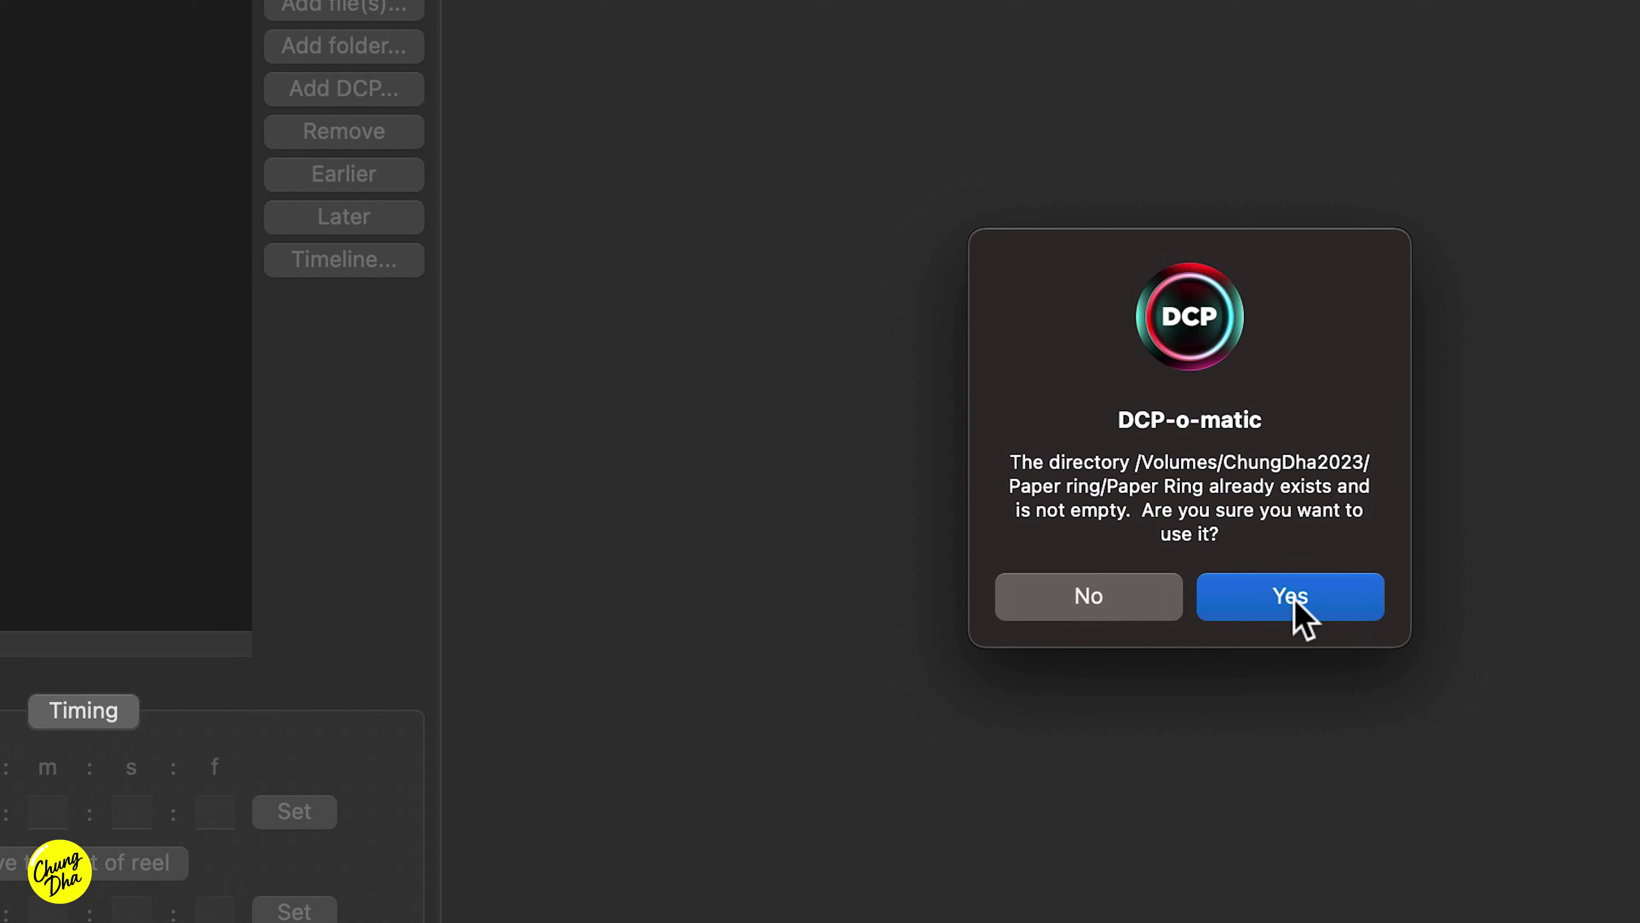
left_click(1291, 599)
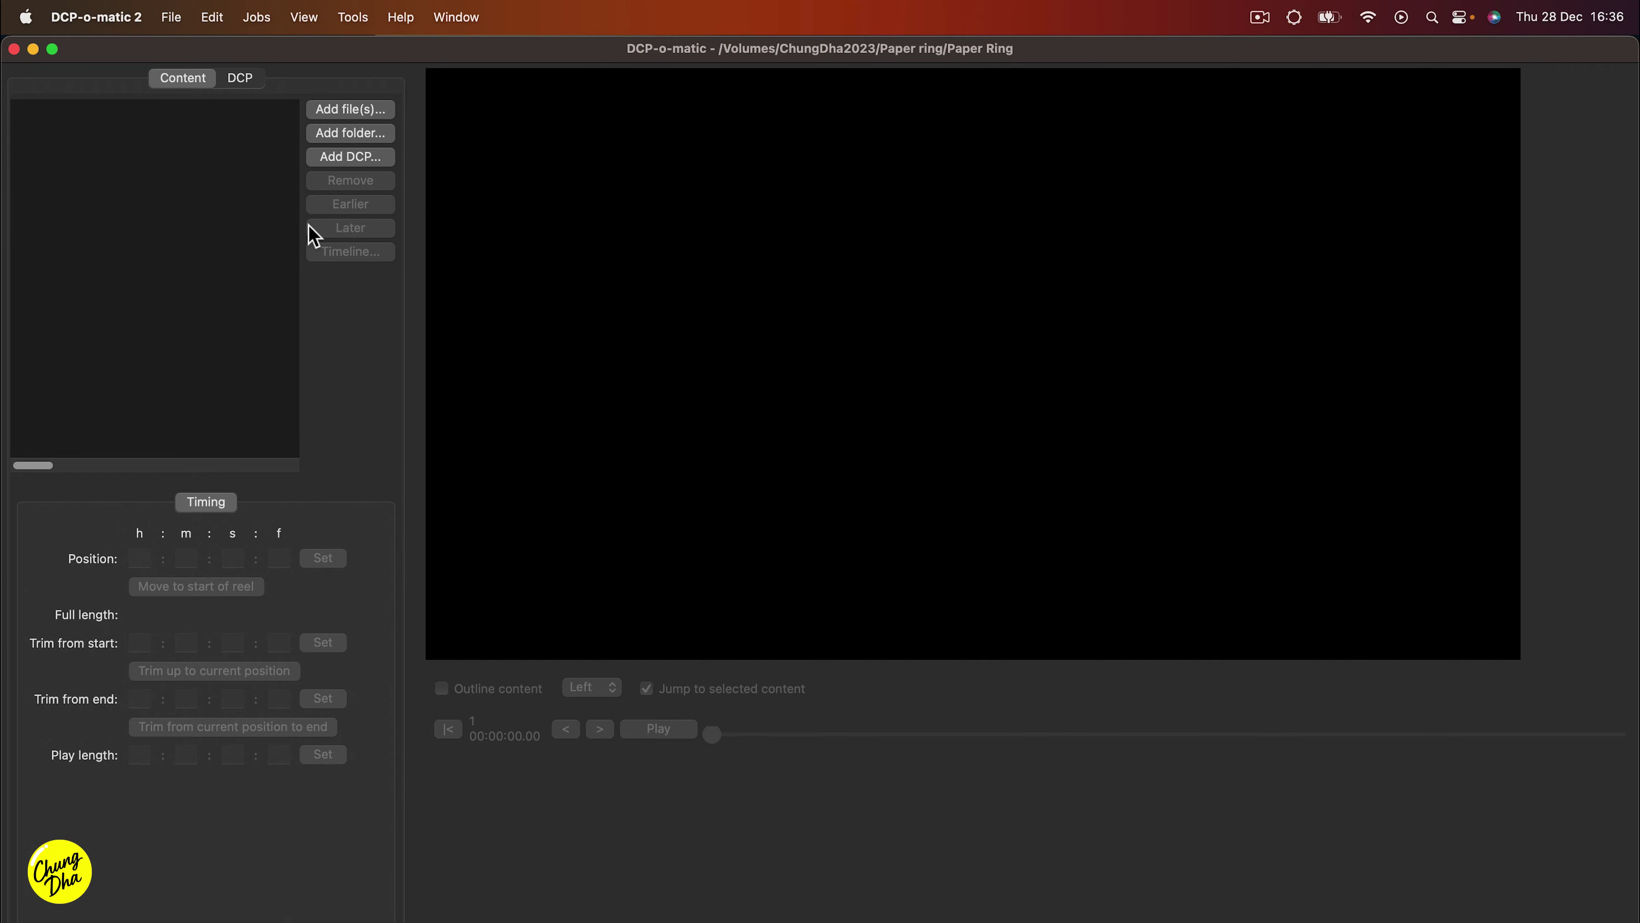
Add paperringfinal.mp4 as content and scrub the preview to its title frame.
left_click(348, 110)
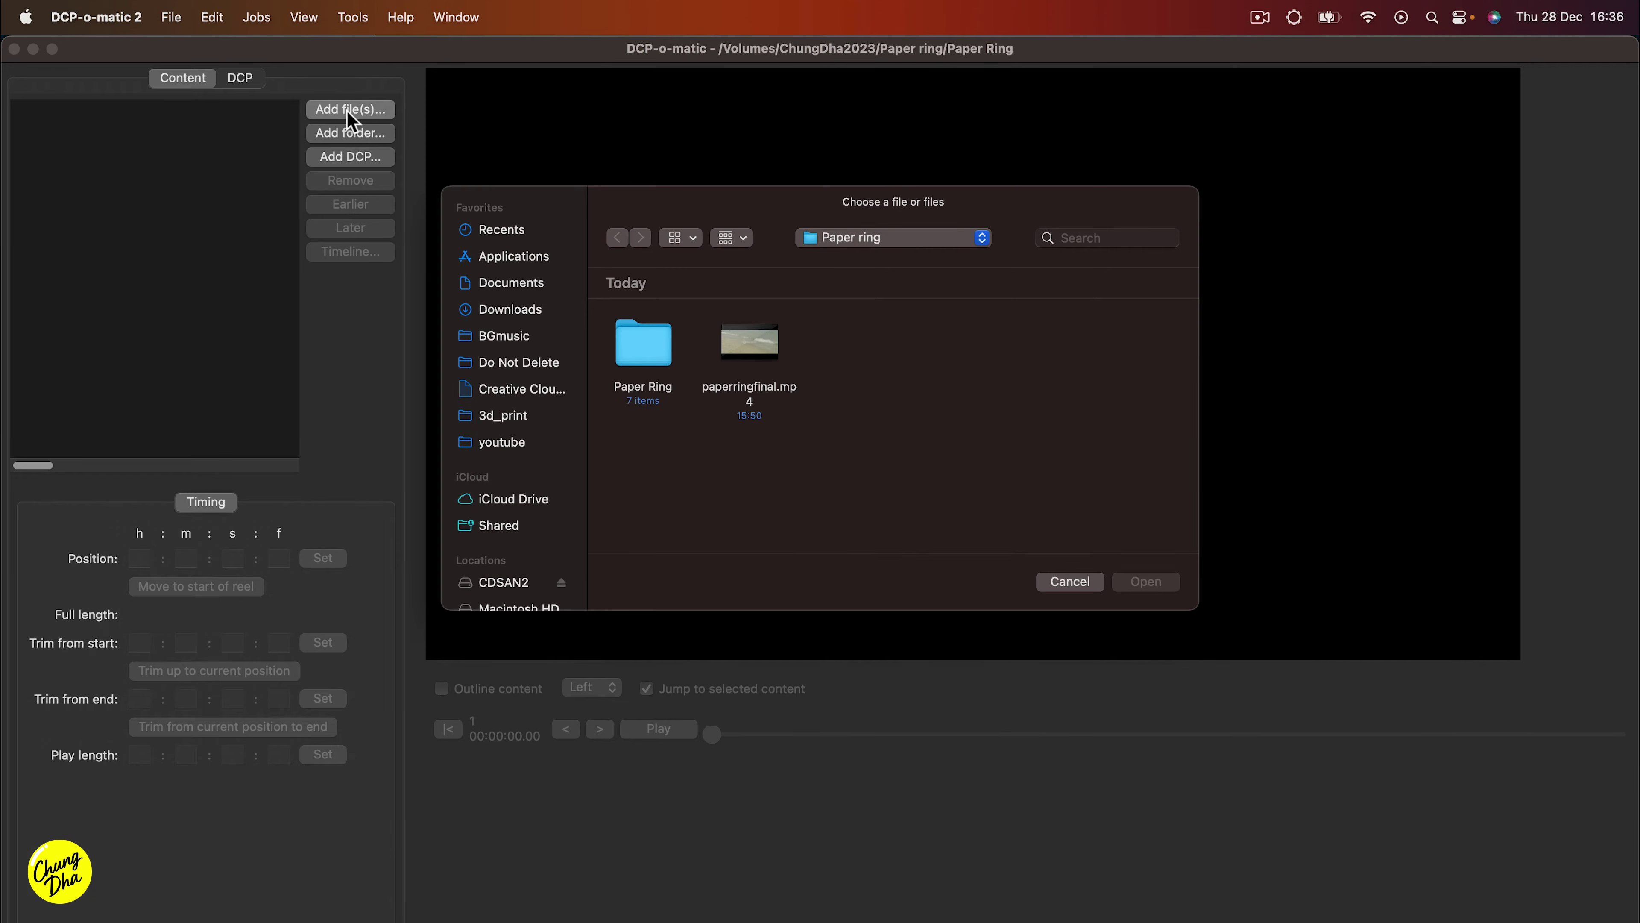
left_click(758, 347)
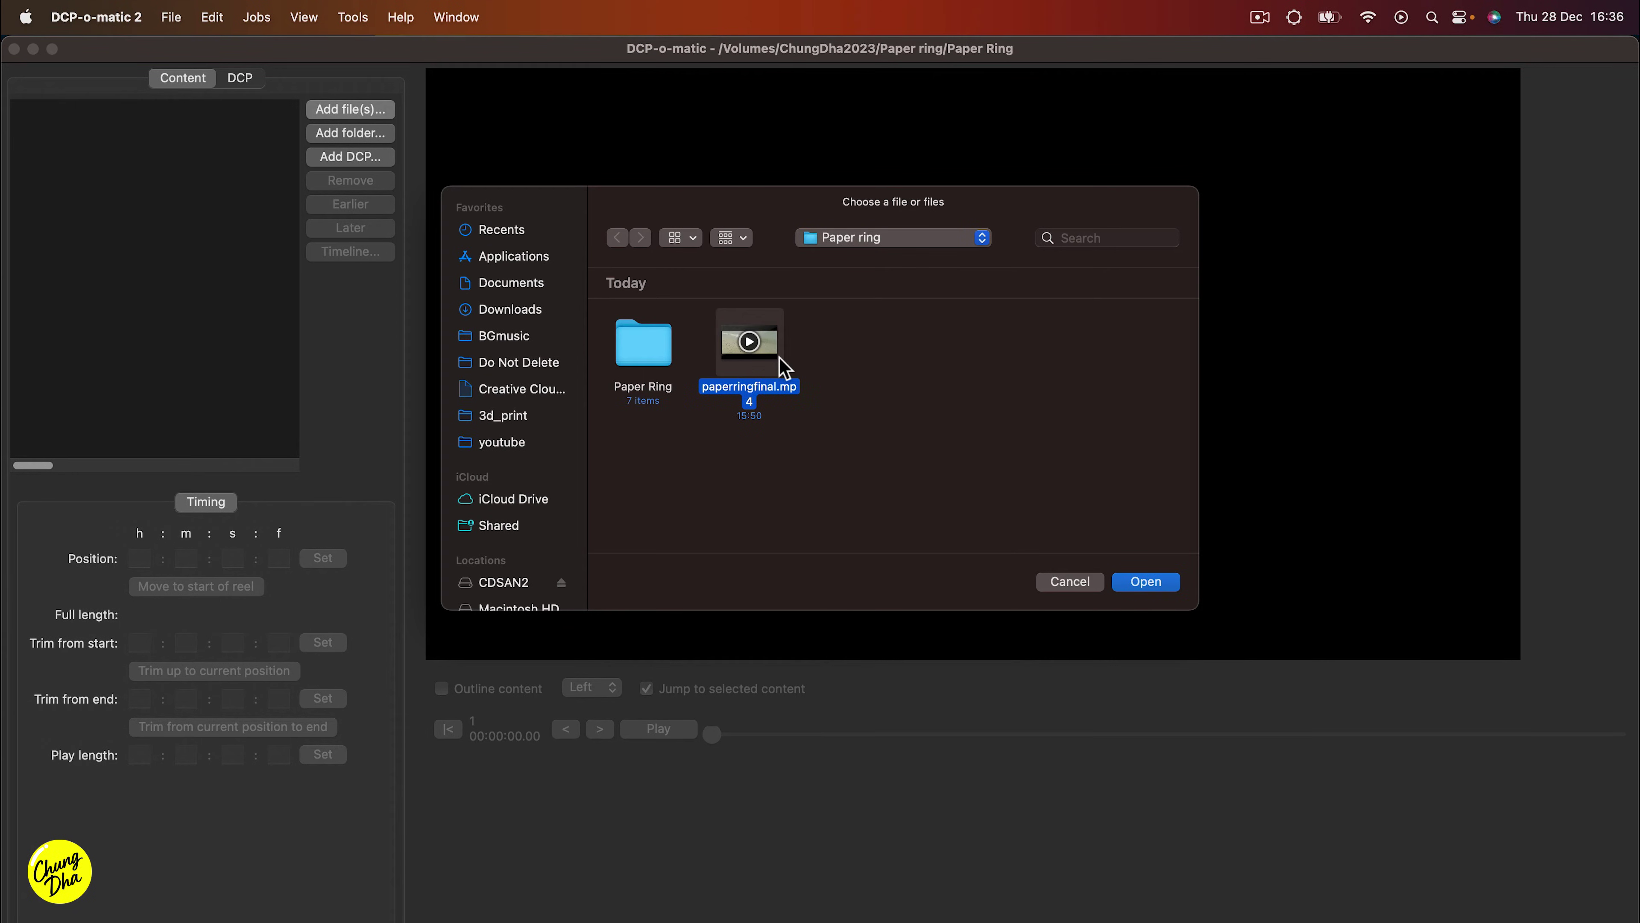
left_click(1140, 585)
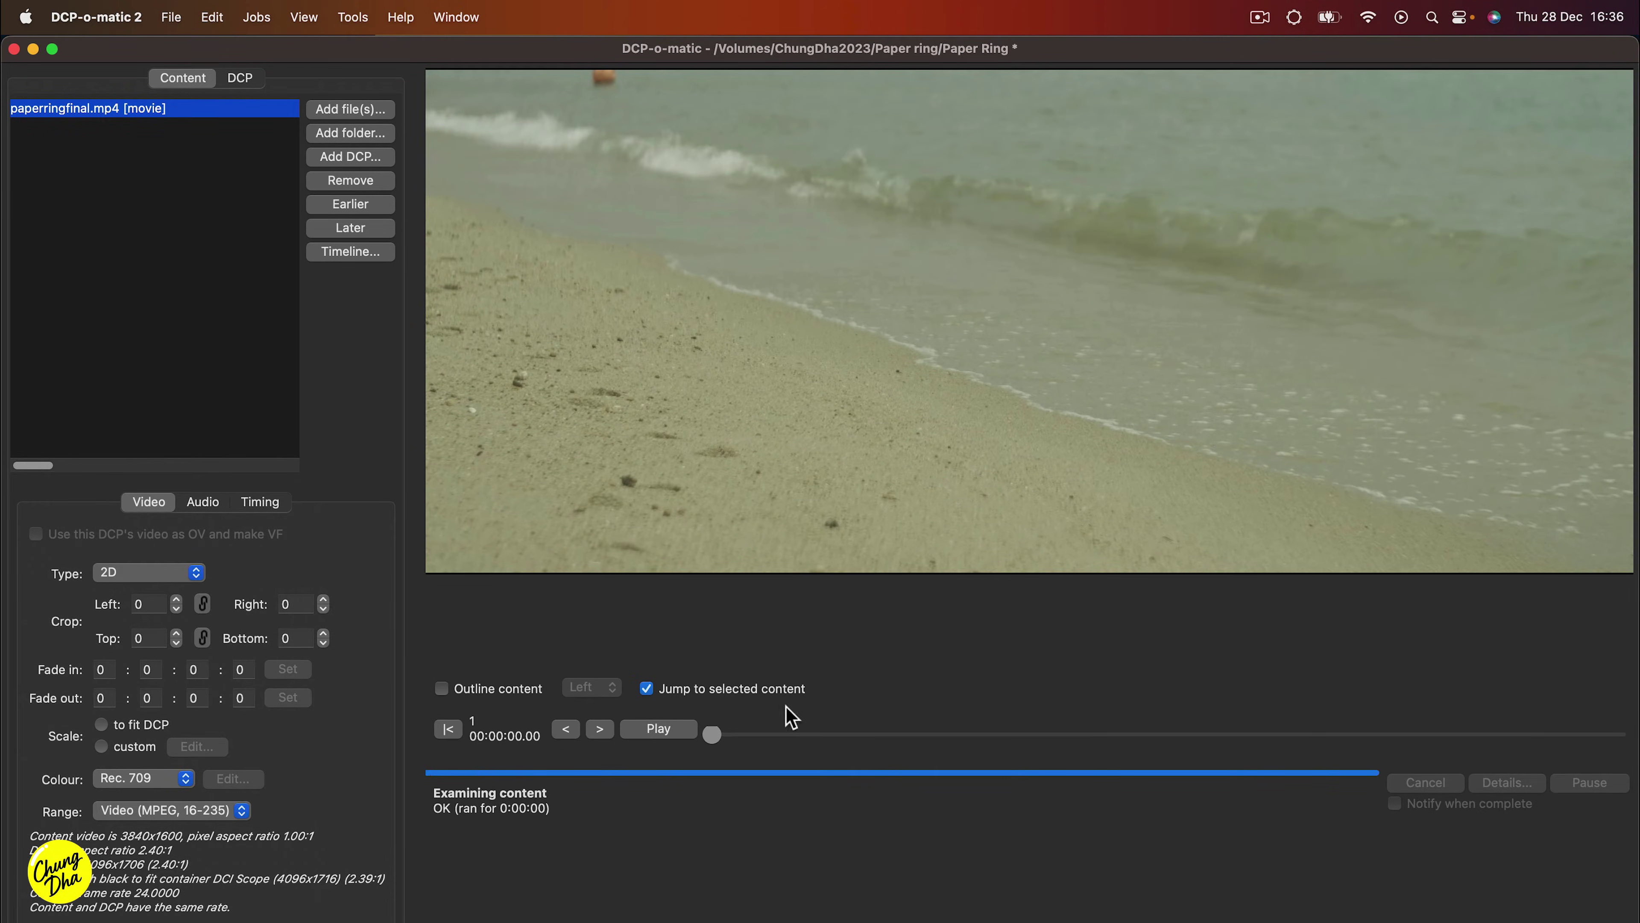
mouse_move(740, 732)
left_mouse_down()
mouse_move(761, 732)
mouse_move(748, 732)
left_mouse_up()
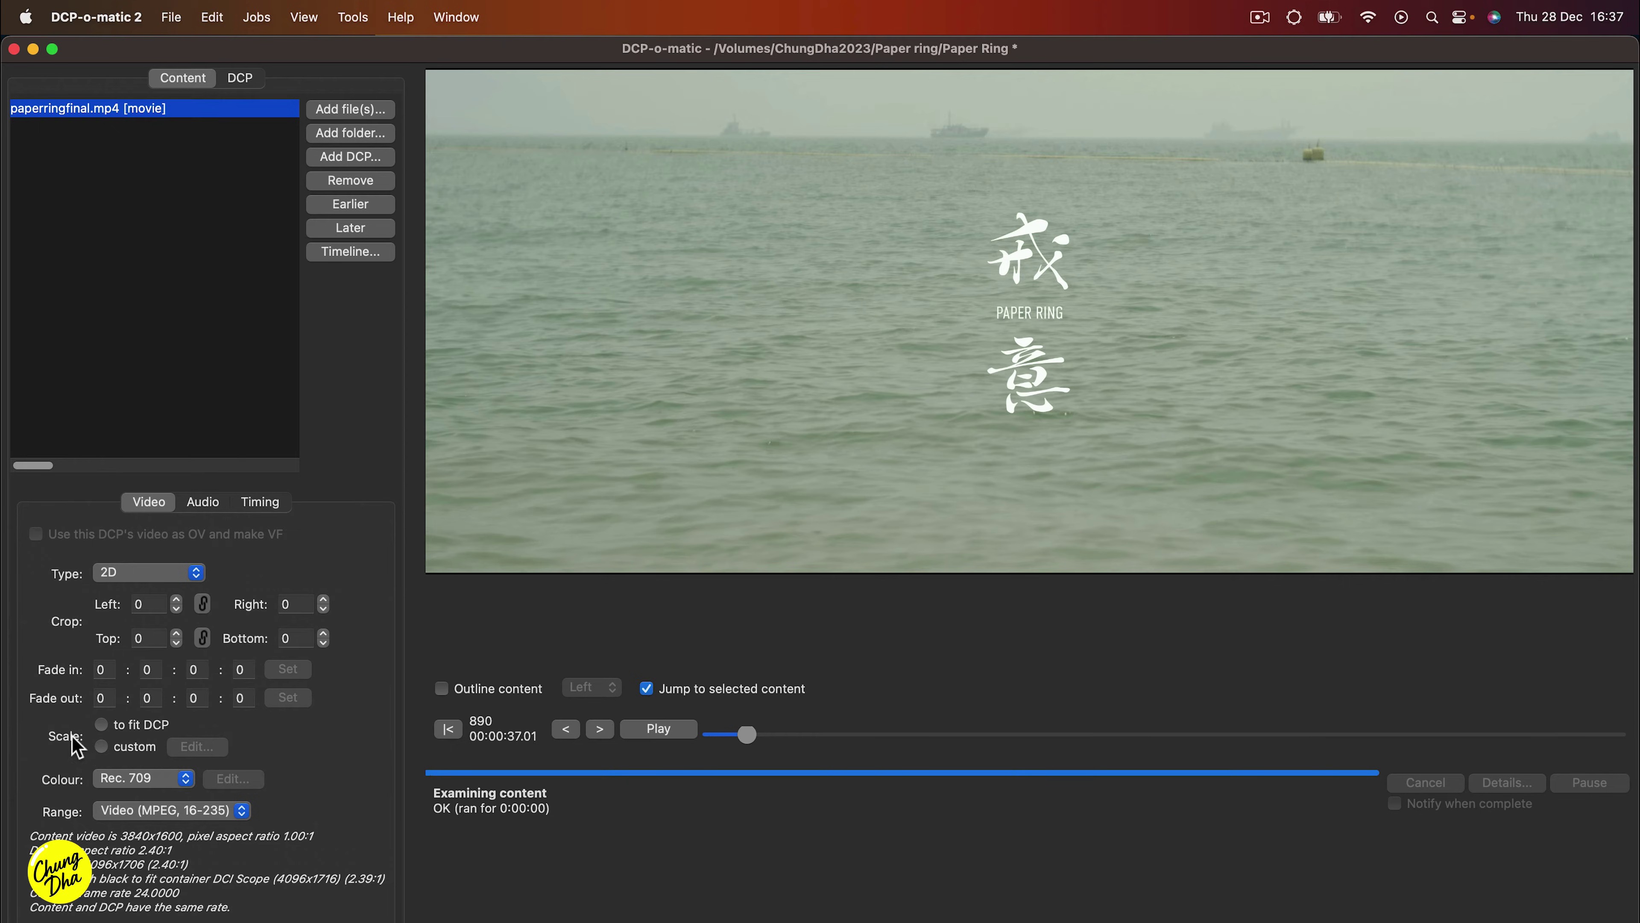
Switch the video to a custom scale and change its ratio from 2.40 to 2.39.
left_click(101, 747)
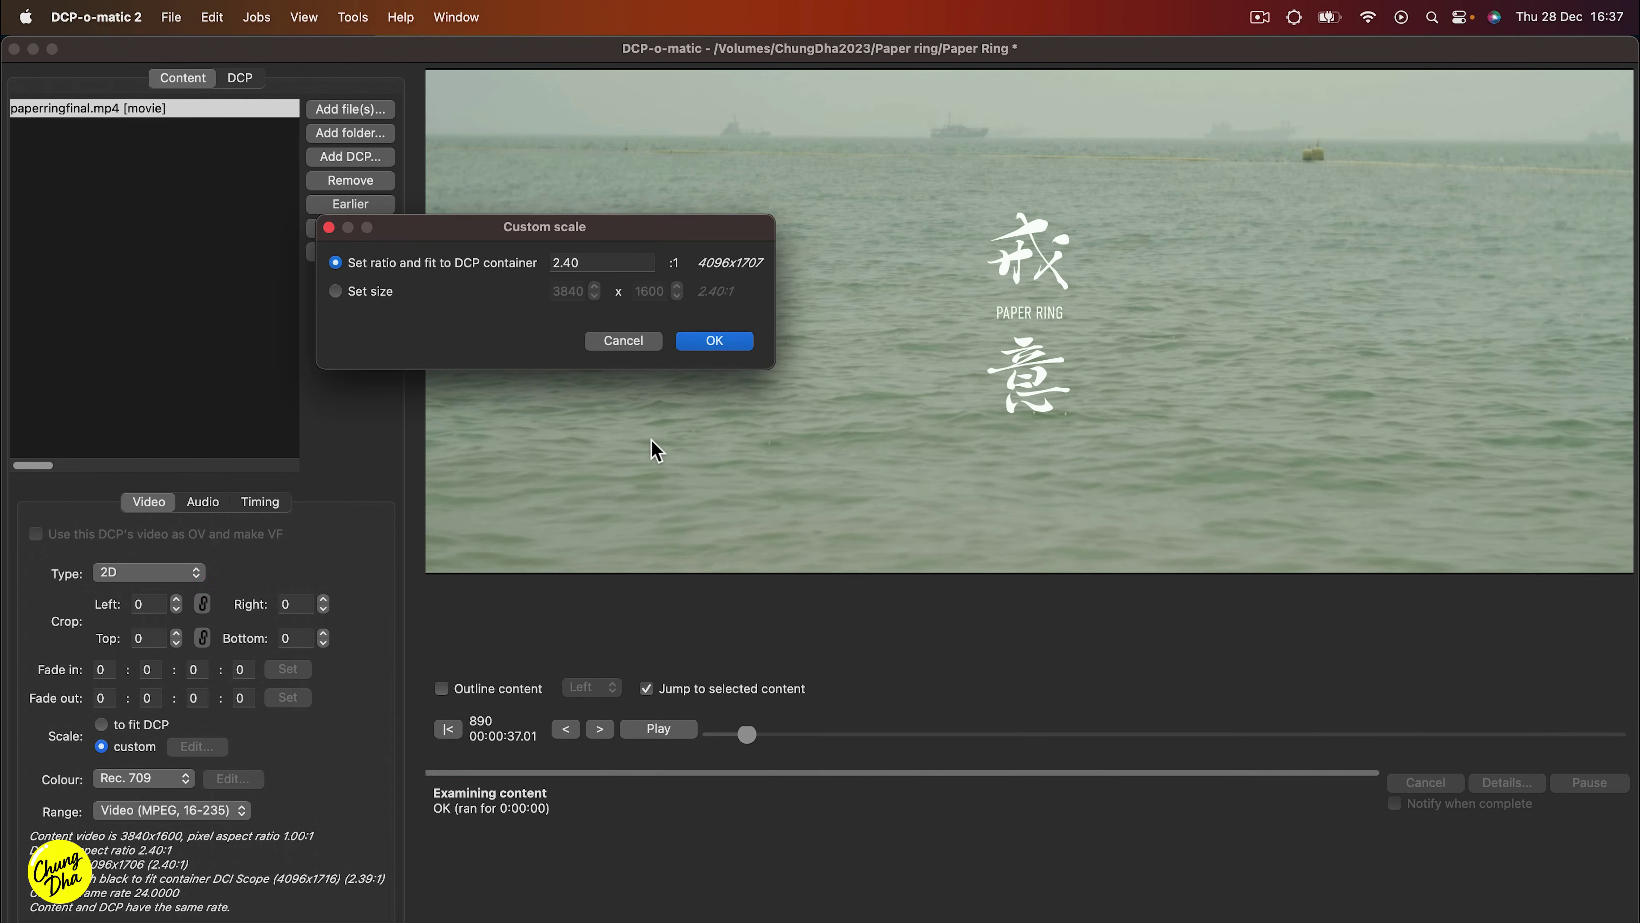
left_click_drag(598, 262, 563, 262)
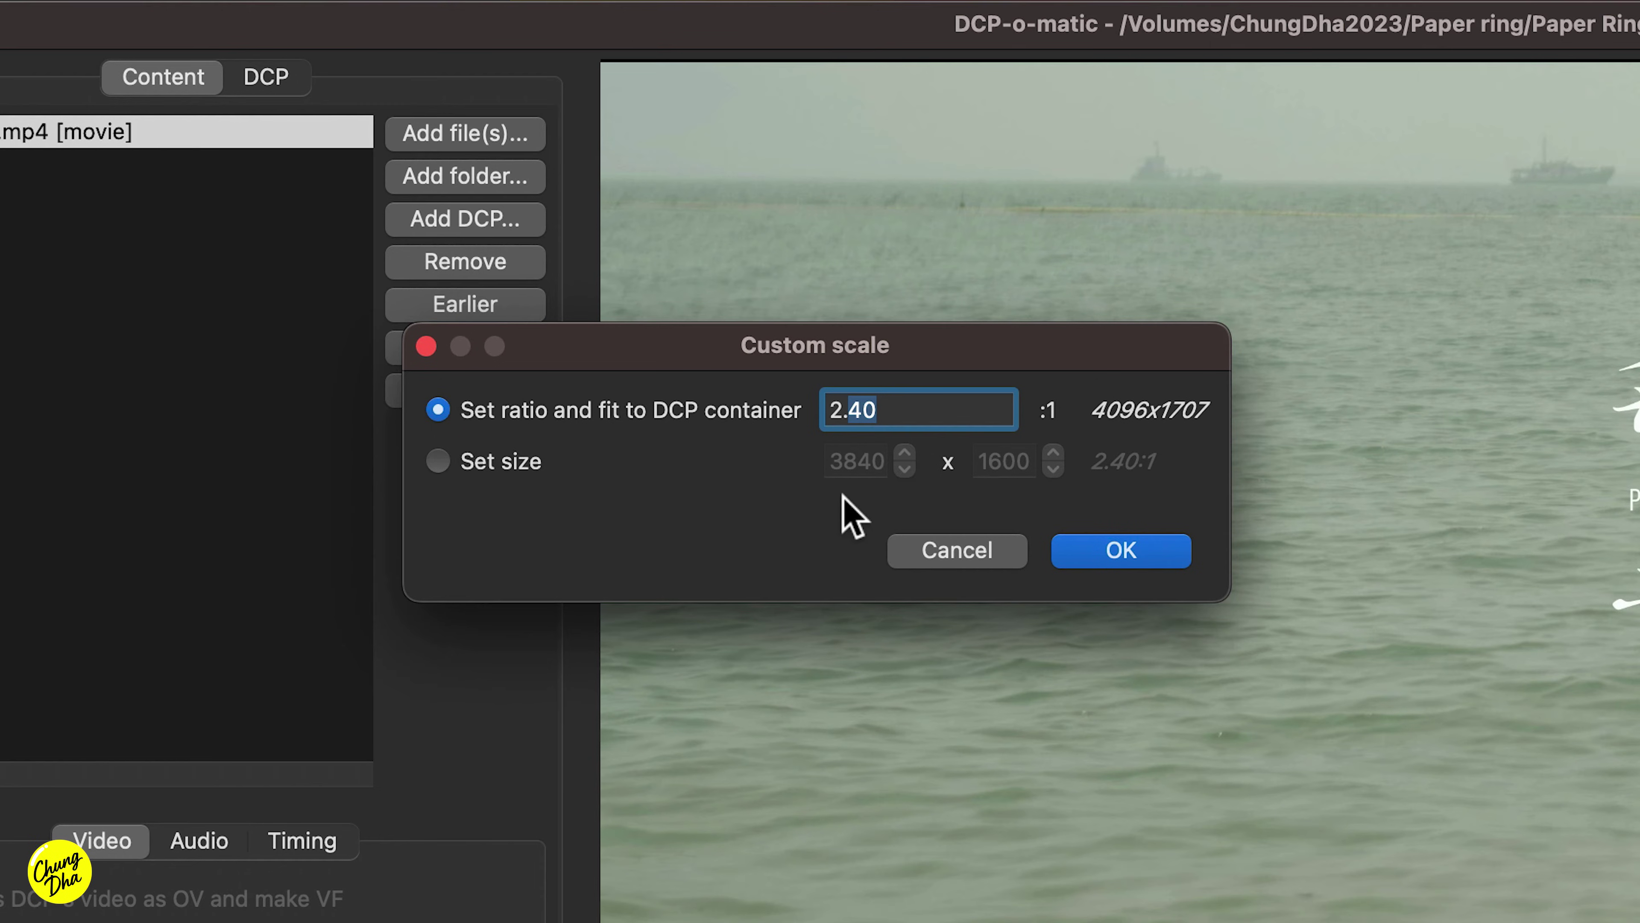
type("39")
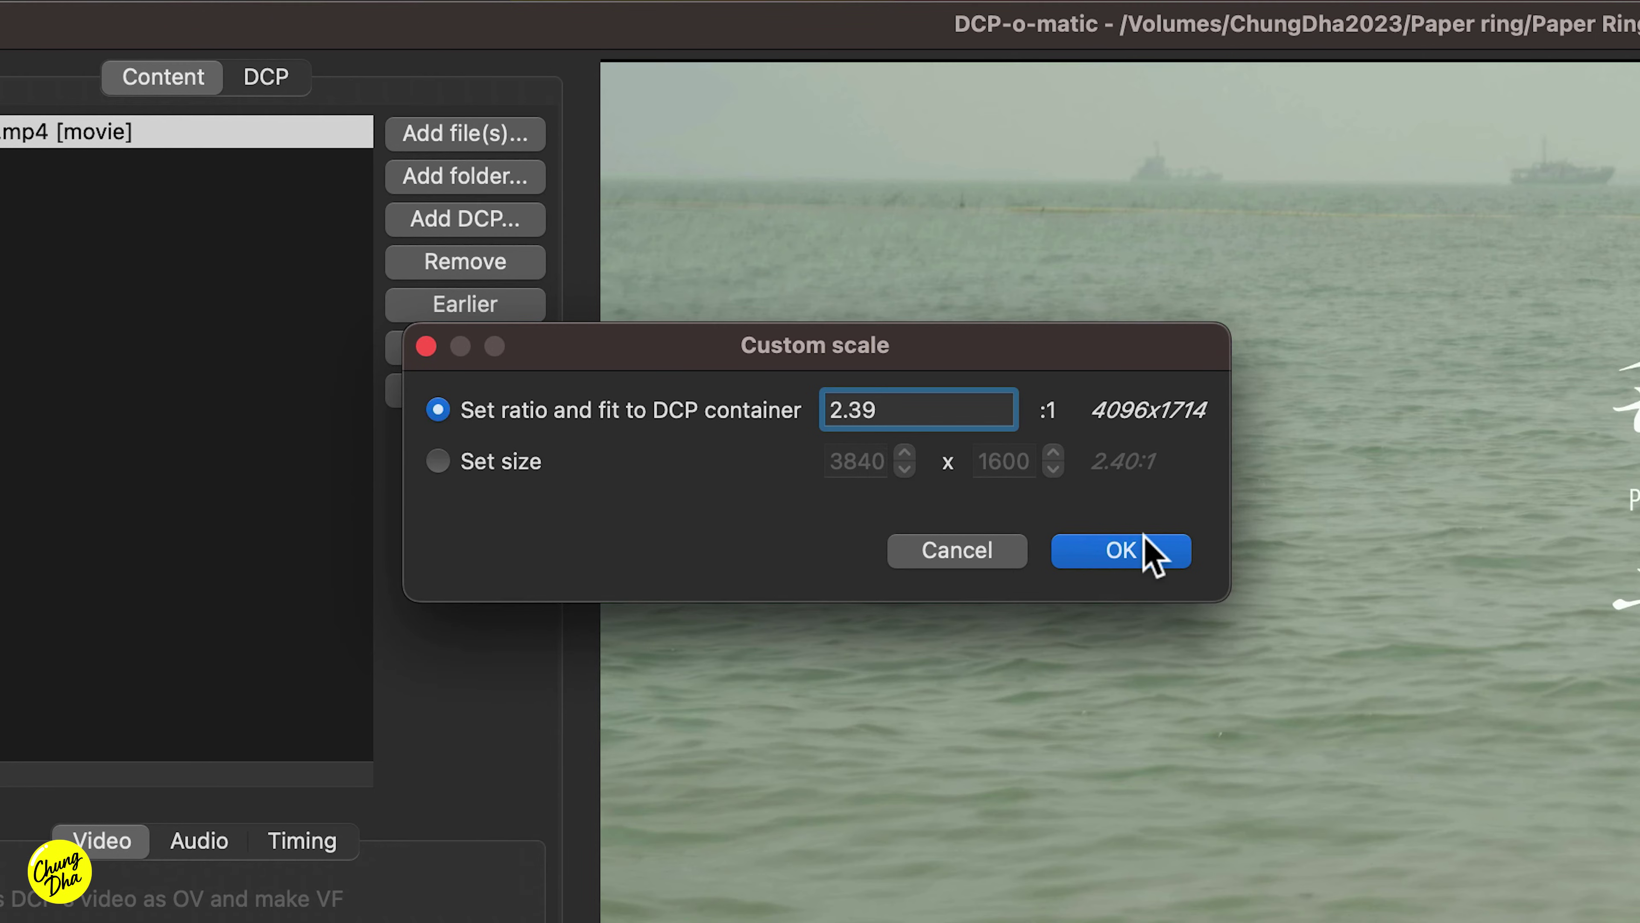
left_click(1140, 552)
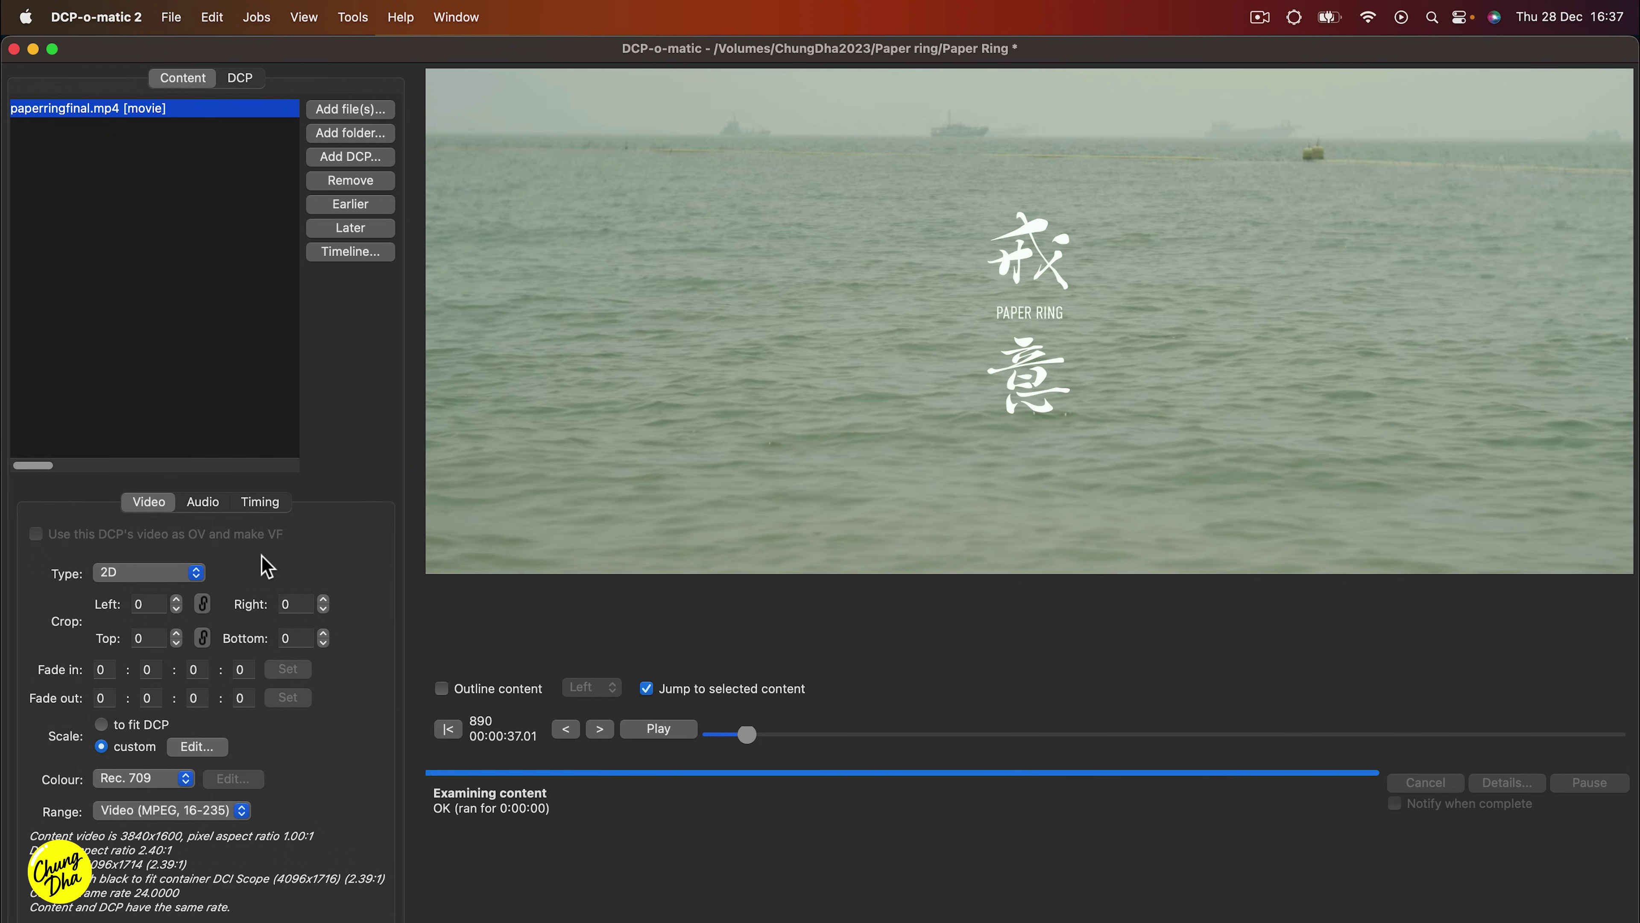
Review the clip's audio, timing and video settings, then show the DCP settings.
left_click(202, 501)
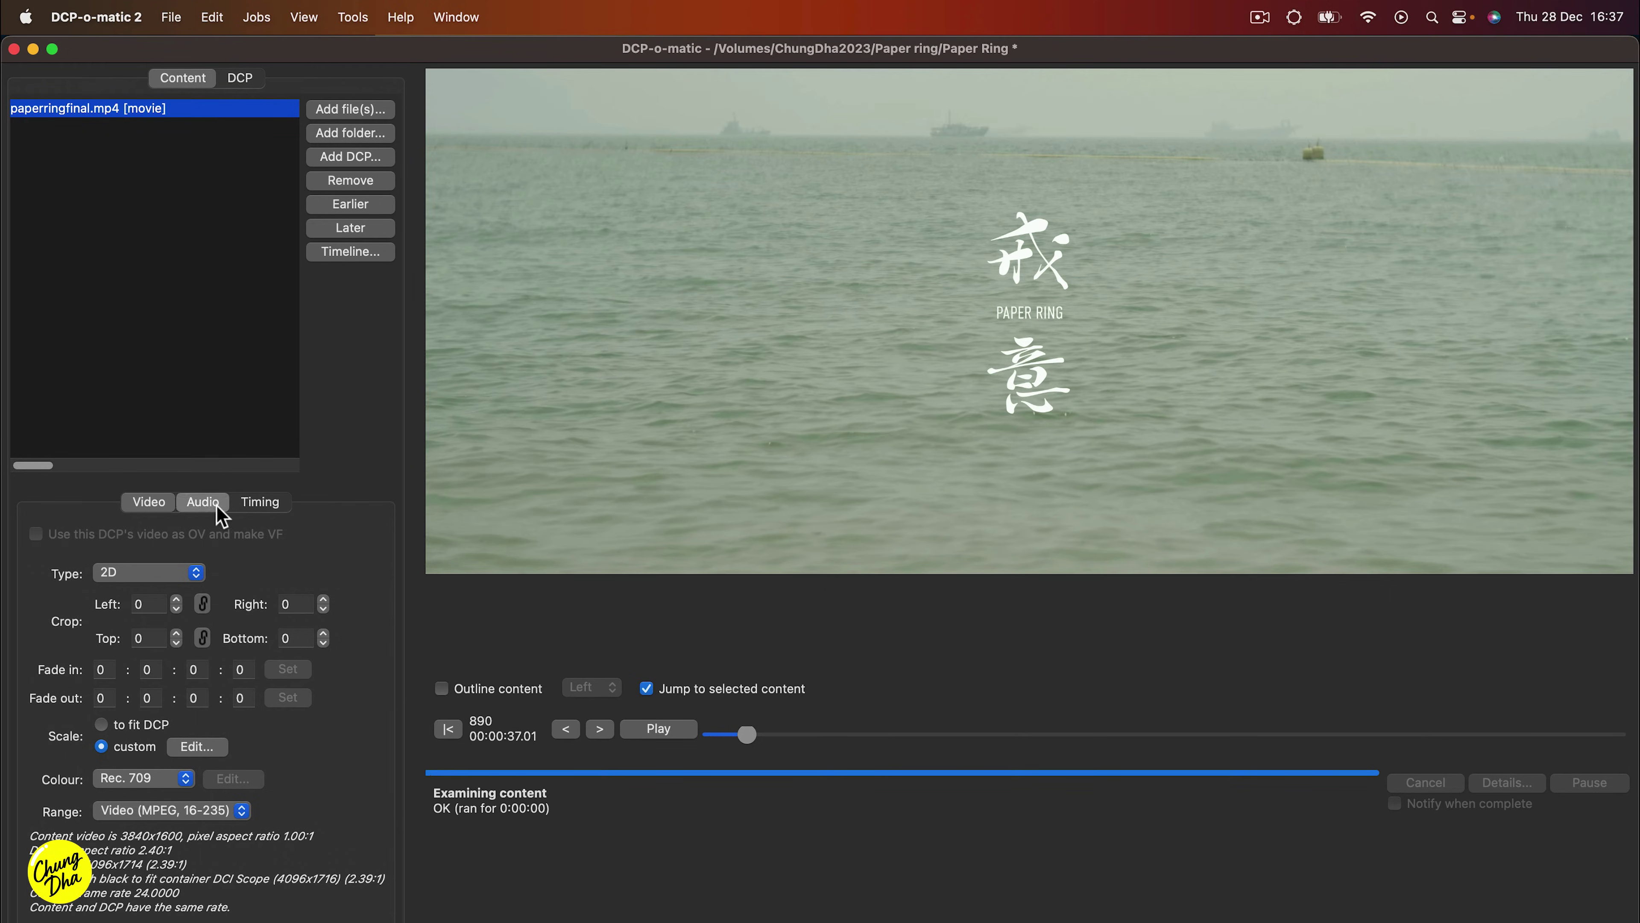
left_click(269, 508)
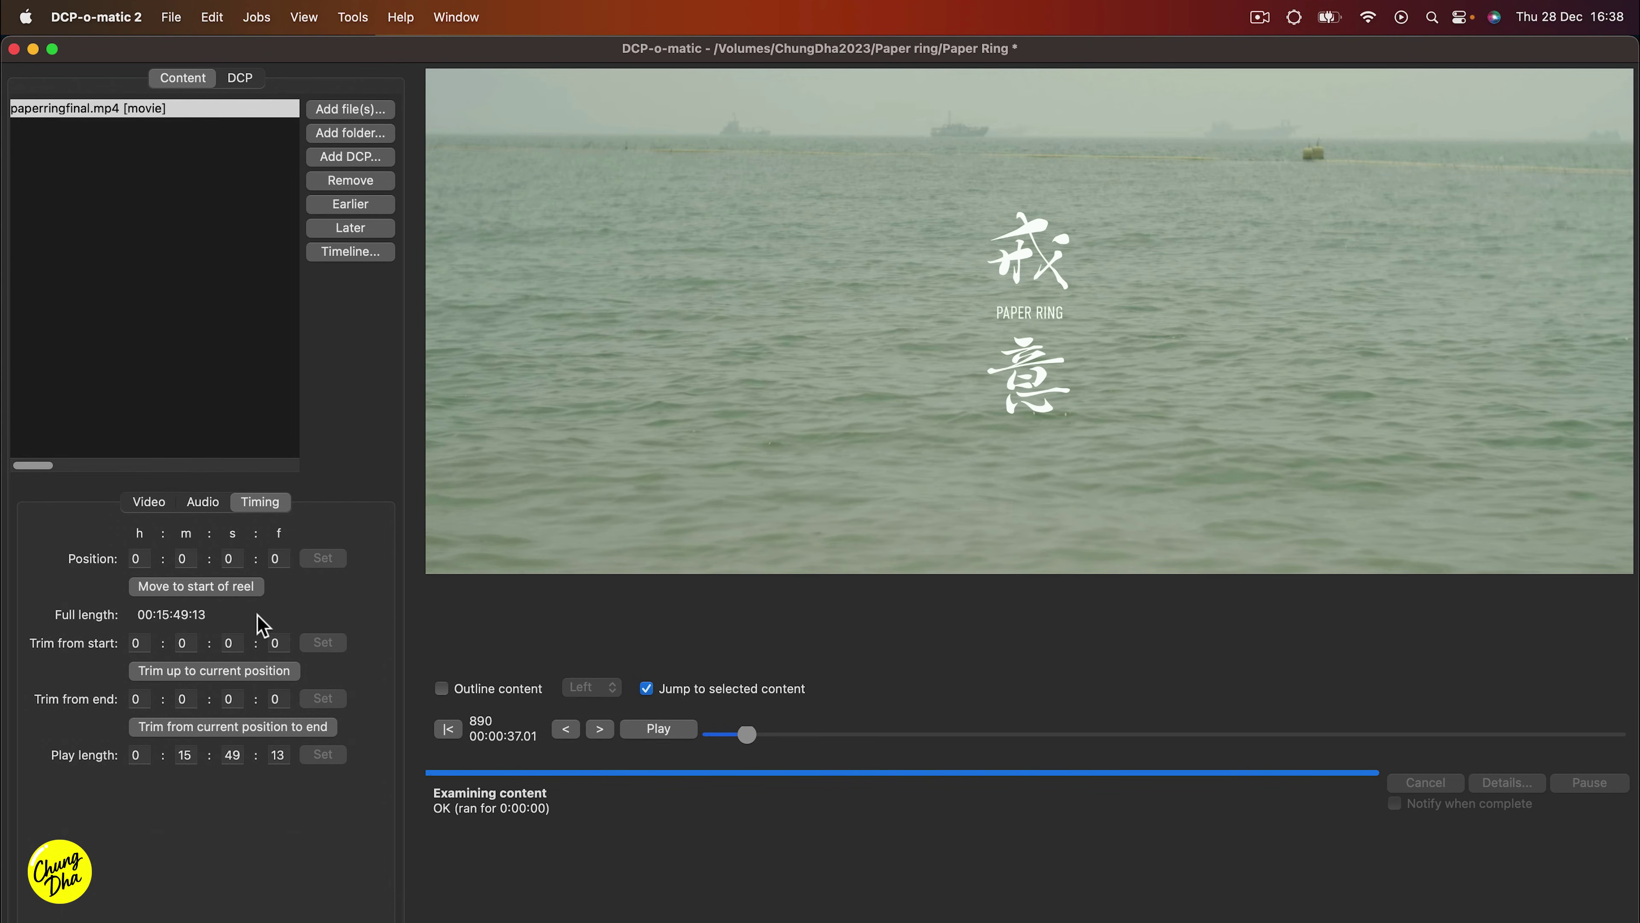
left_click(193, 508)
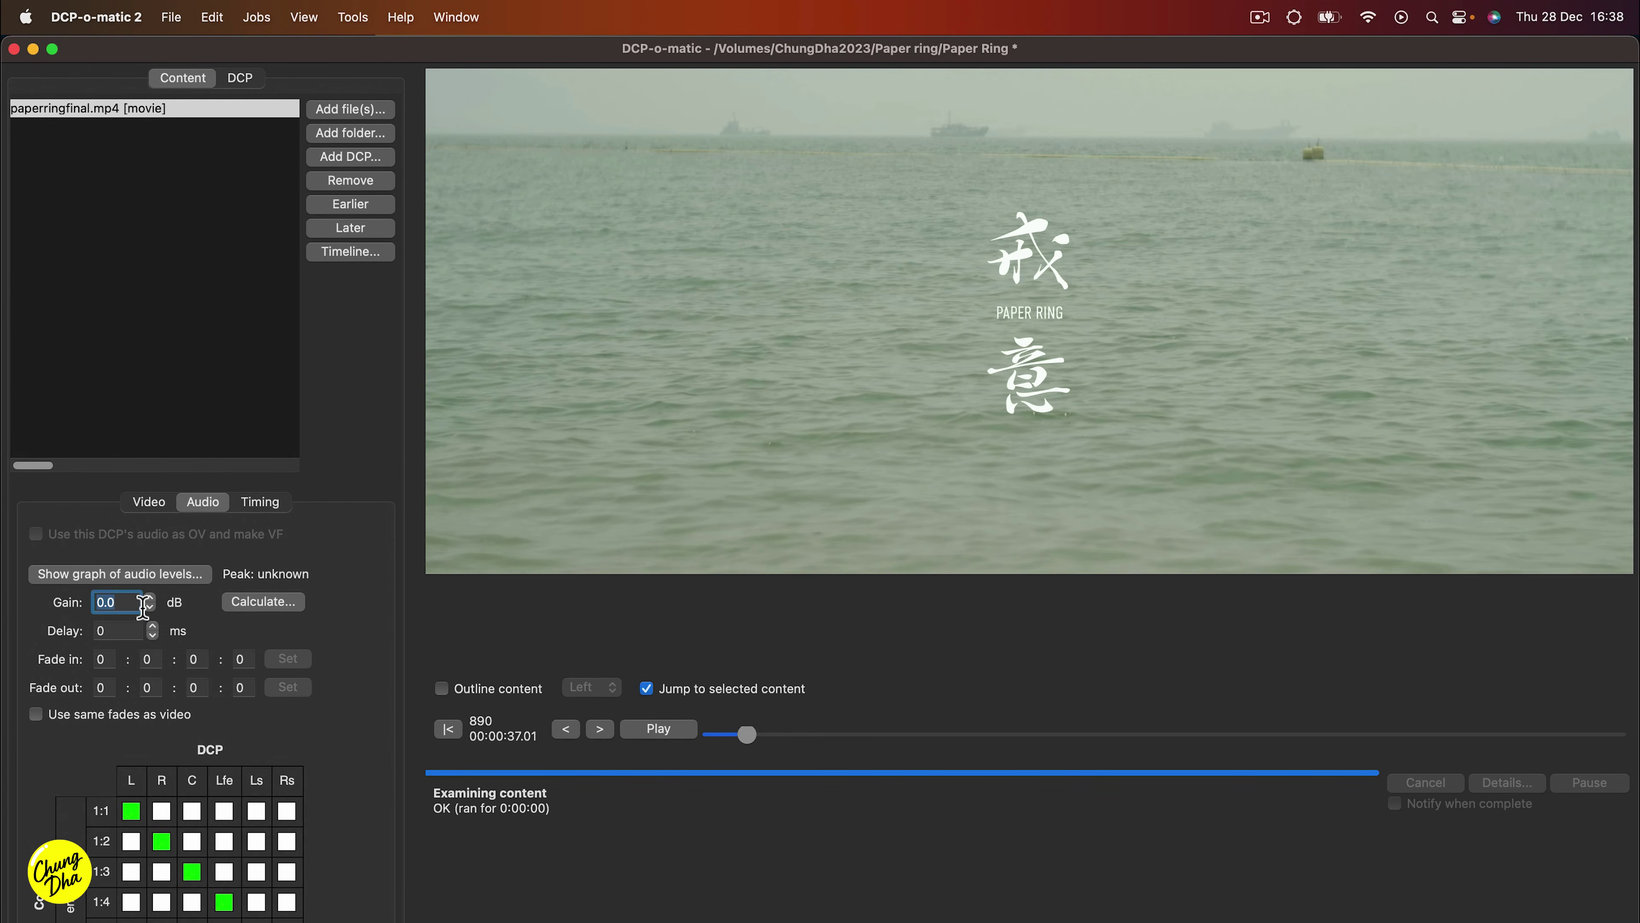
left_click(146, 503)
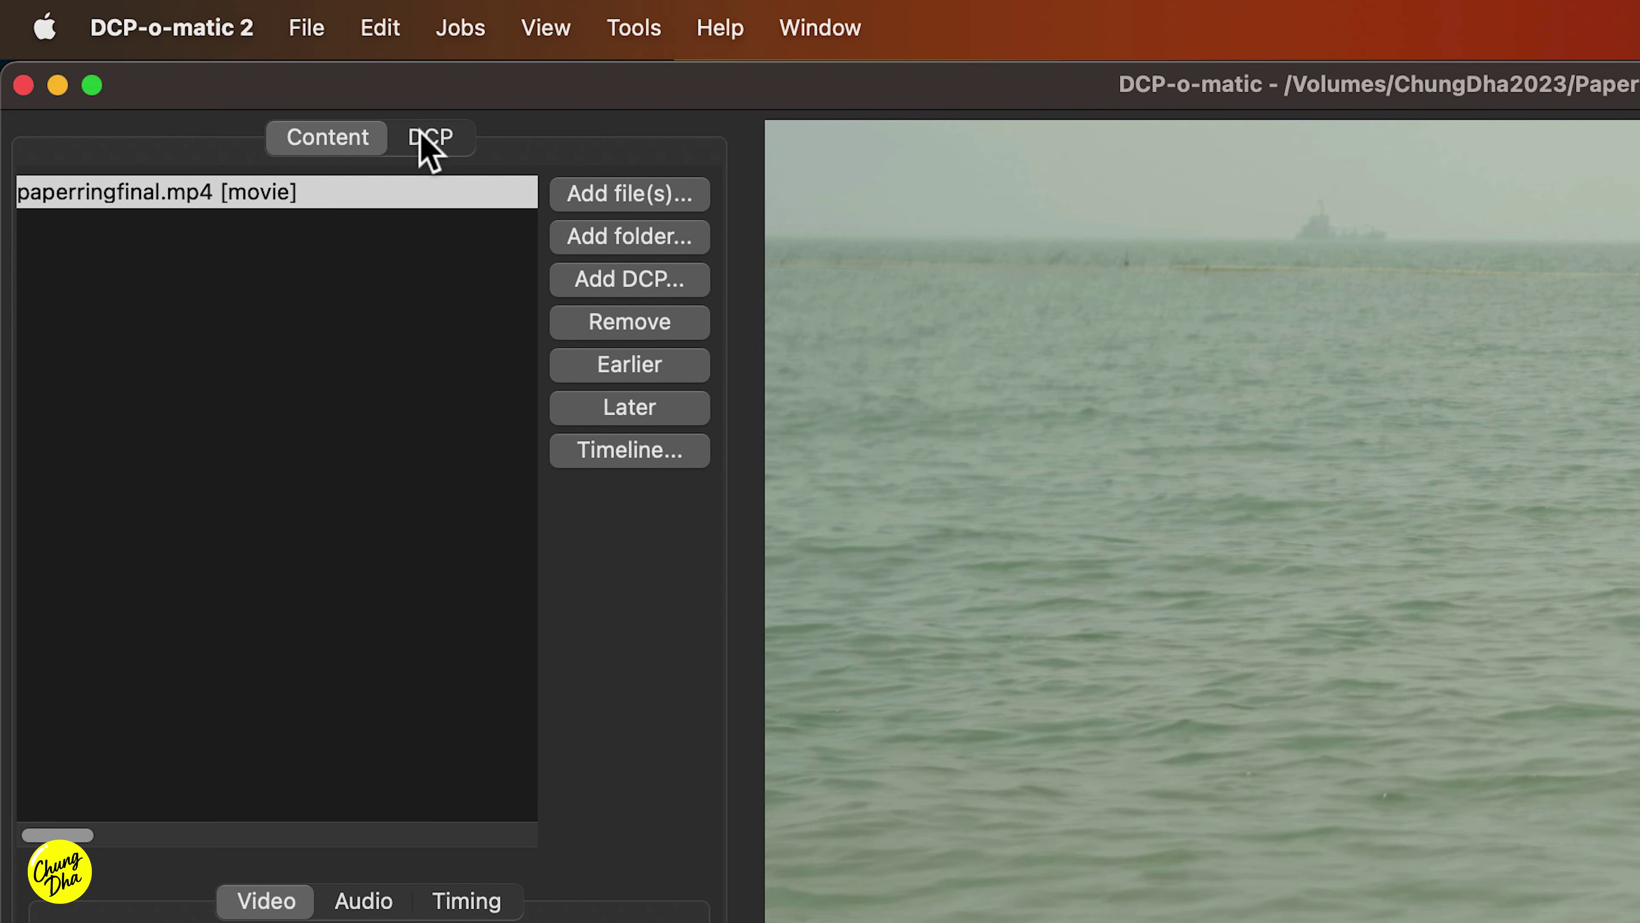
left_click(437, 141)
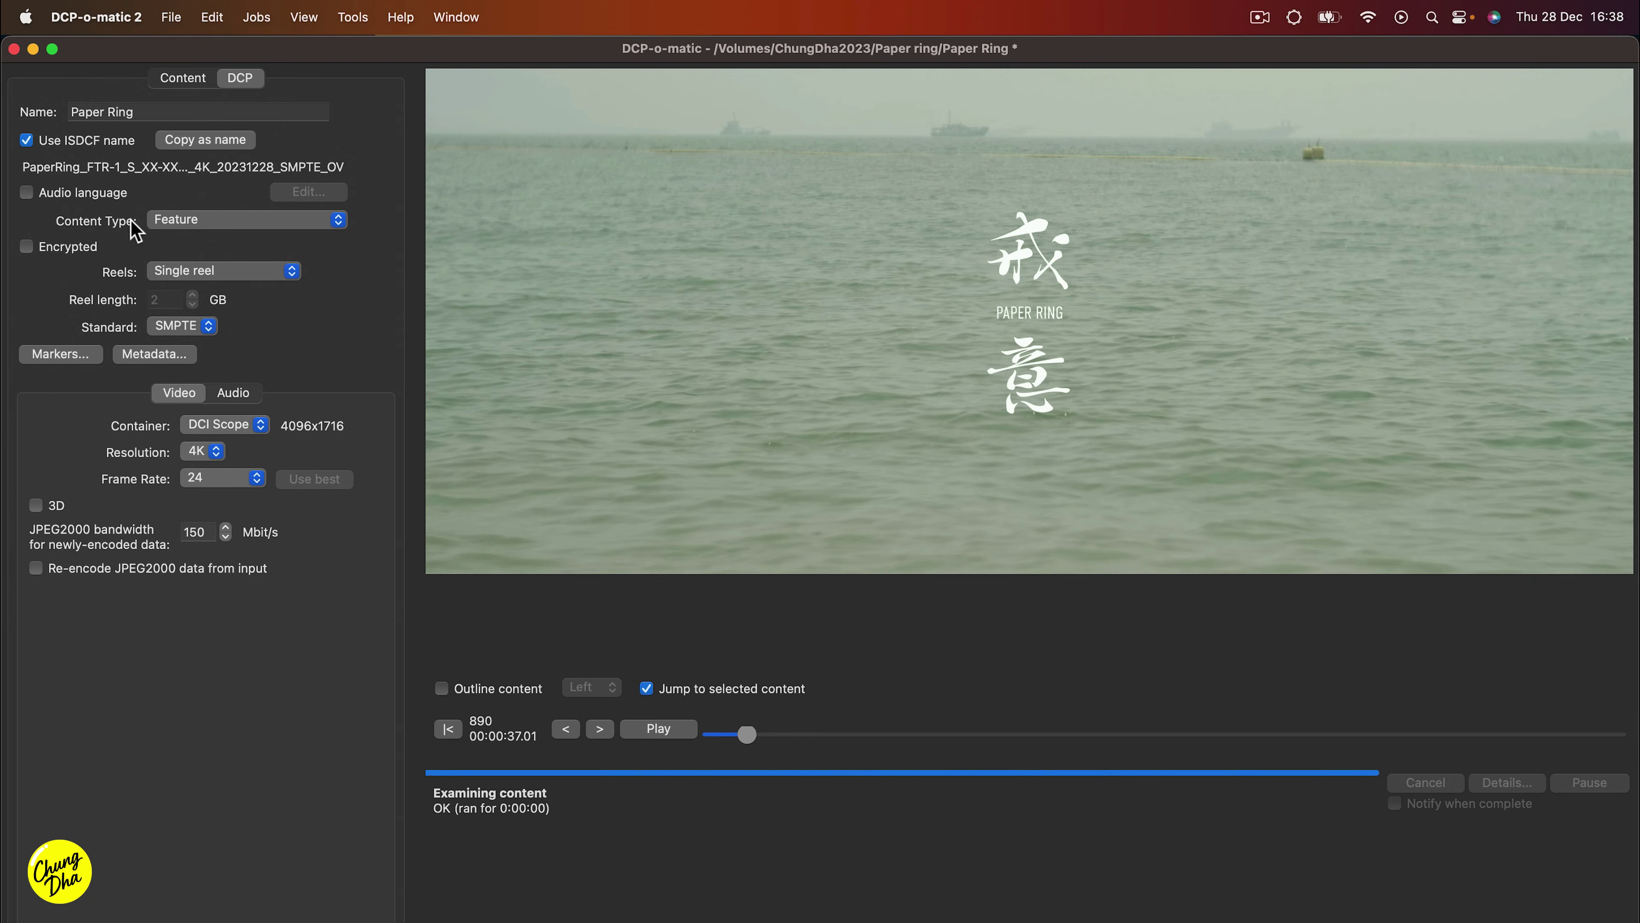
Set the content type to Short and the audio language to Yue Chinese/Cantonese (yue).
left_click(212, 221)
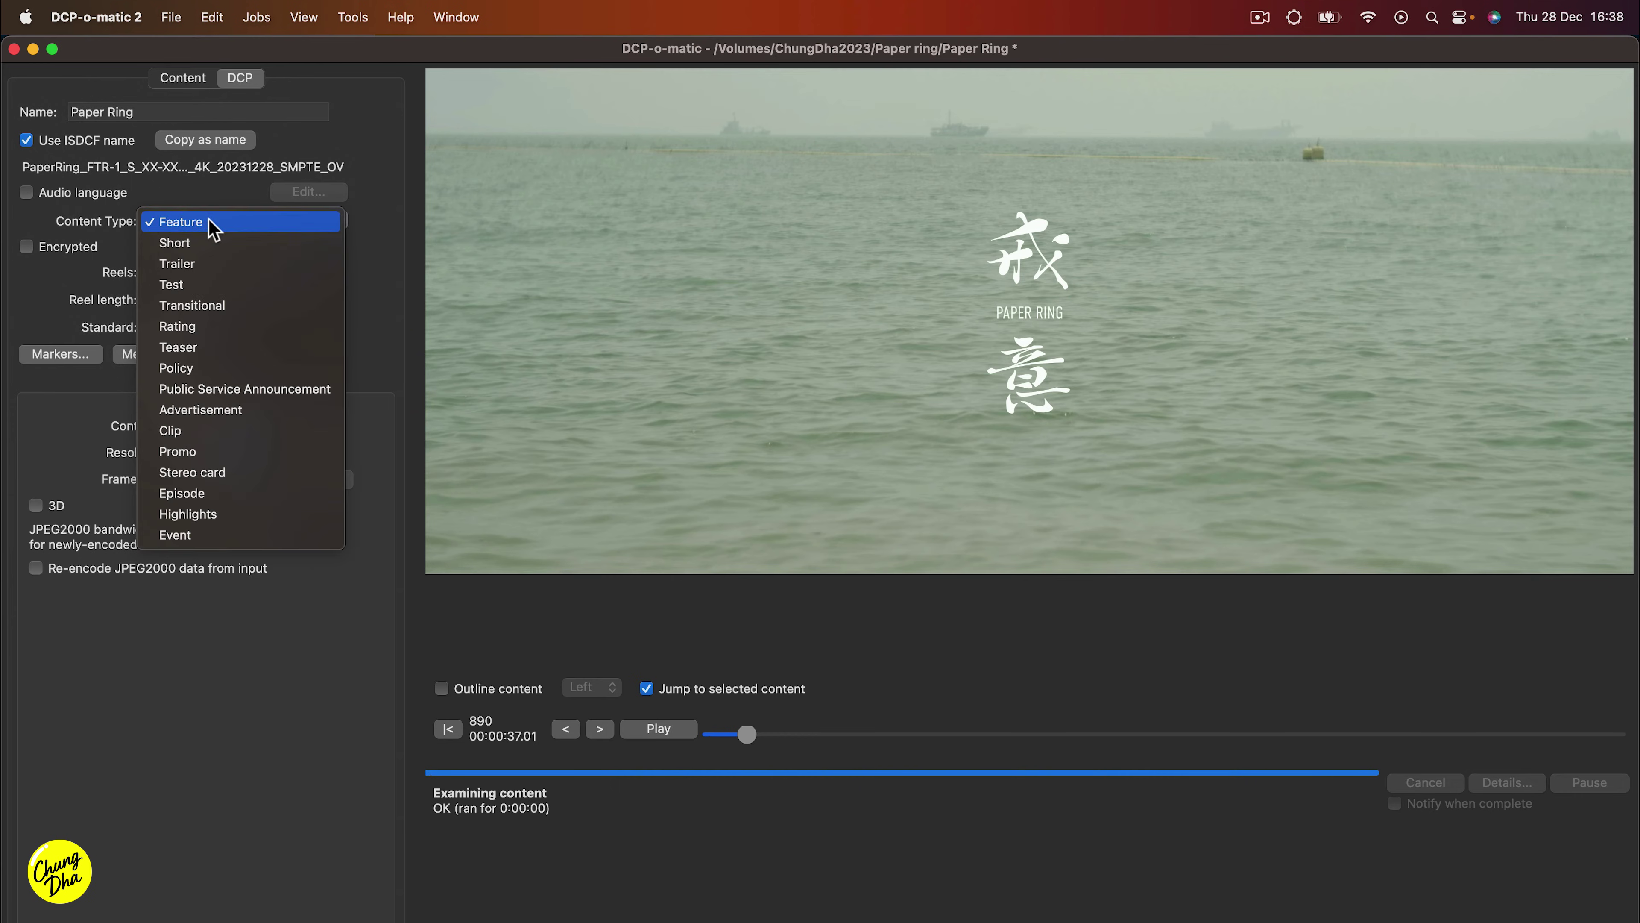
left_click(210, 243)
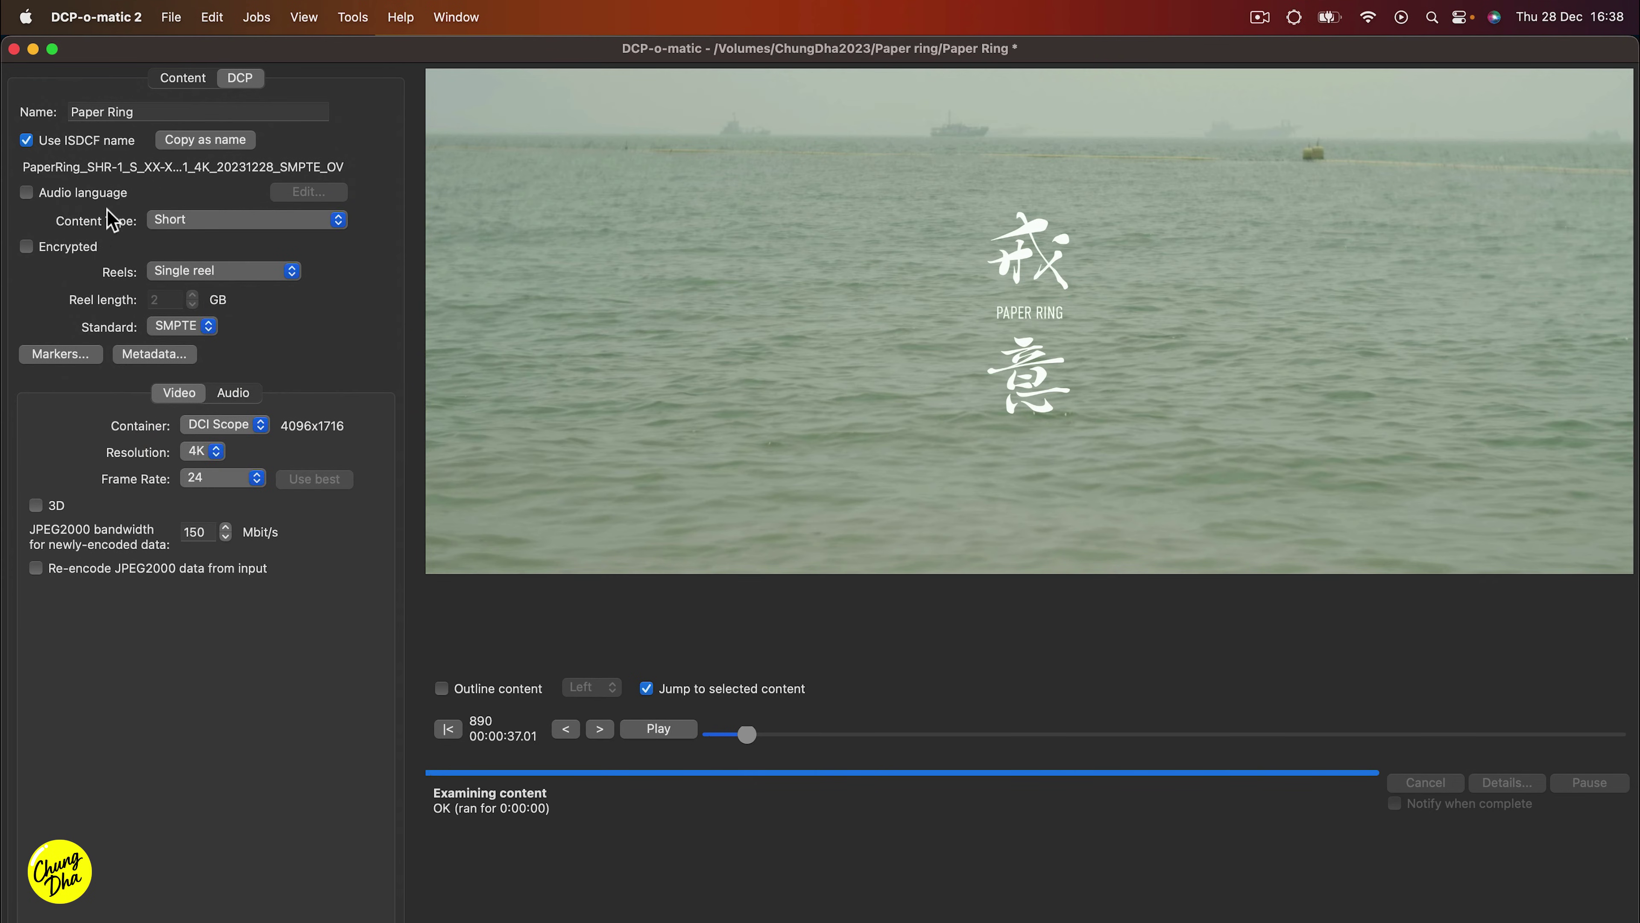
left_click(26, 193)
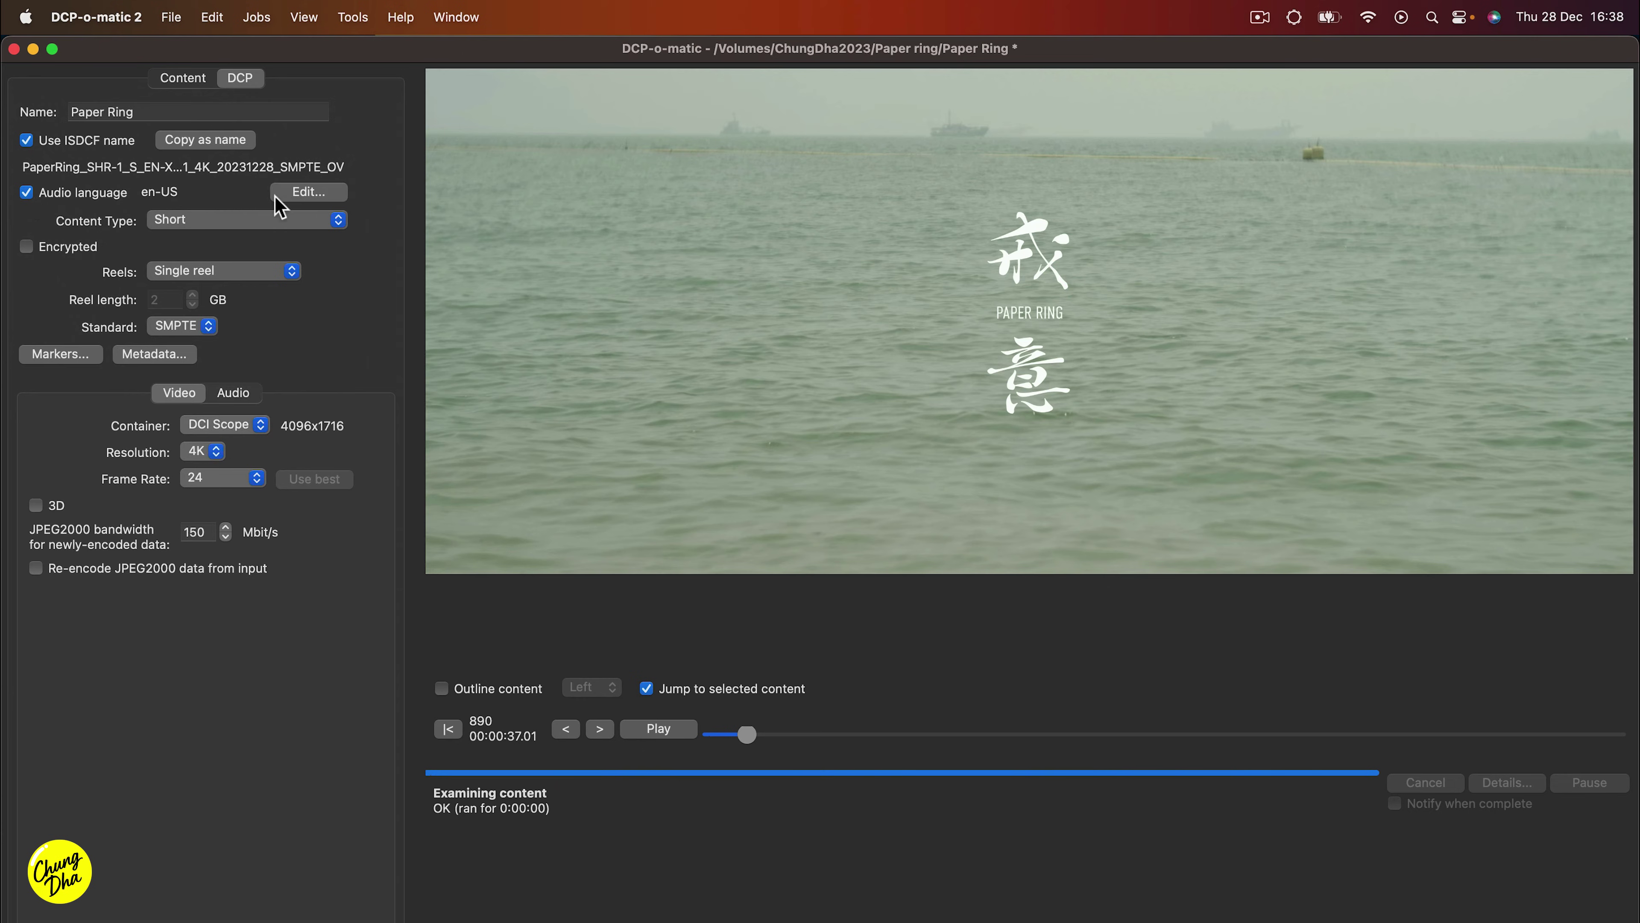
left_click(292, 194)
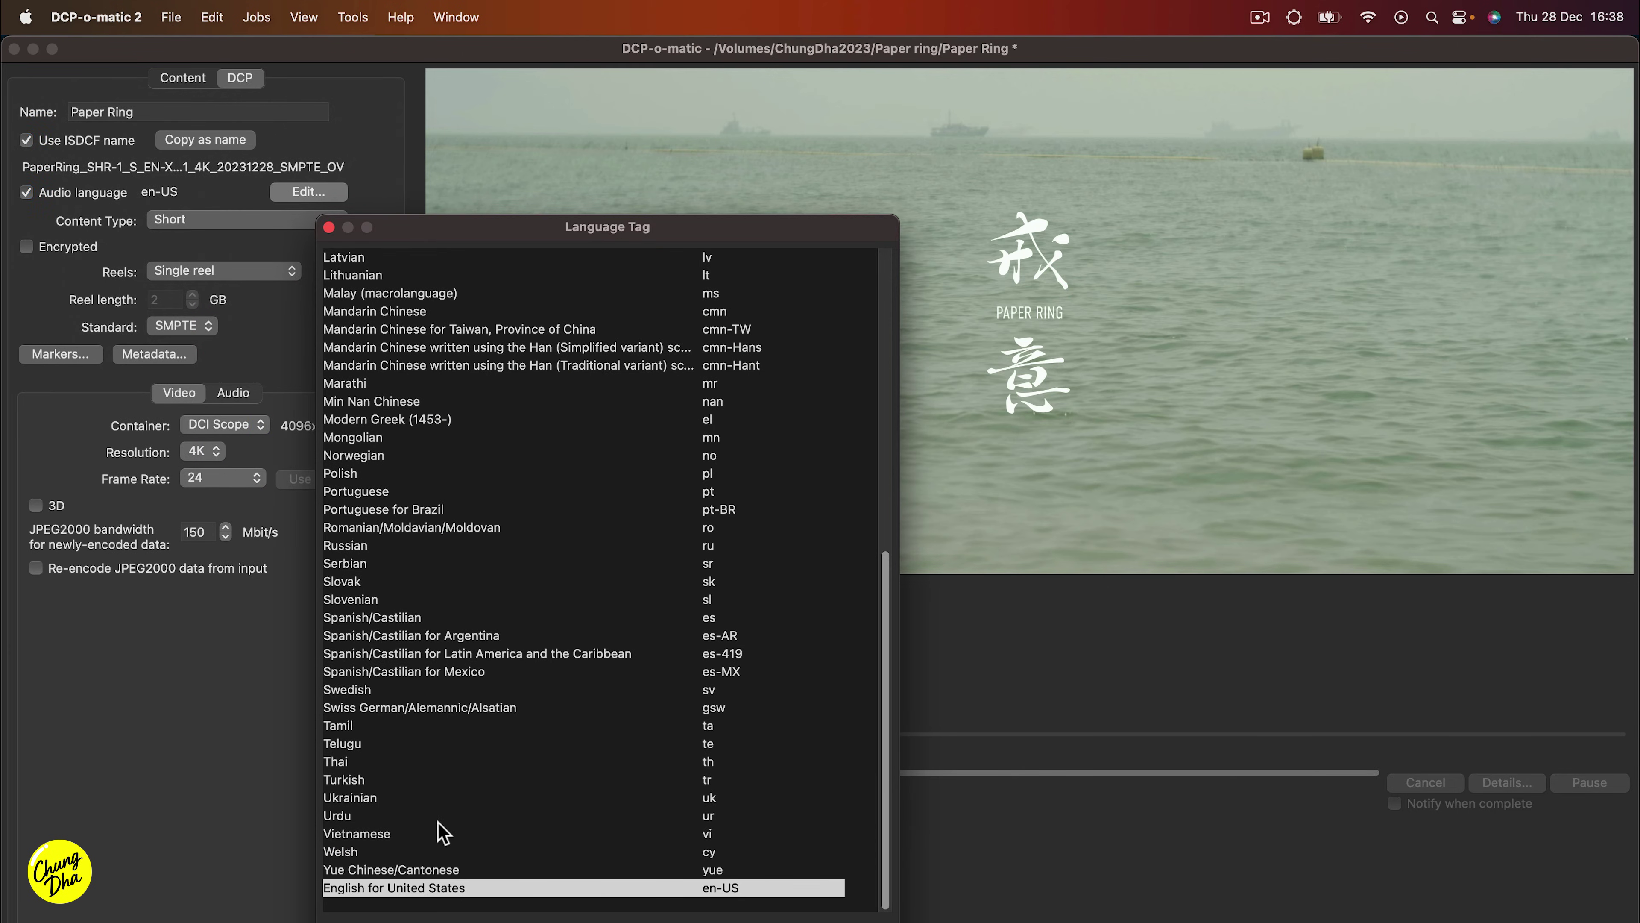
left_click(443, 868)
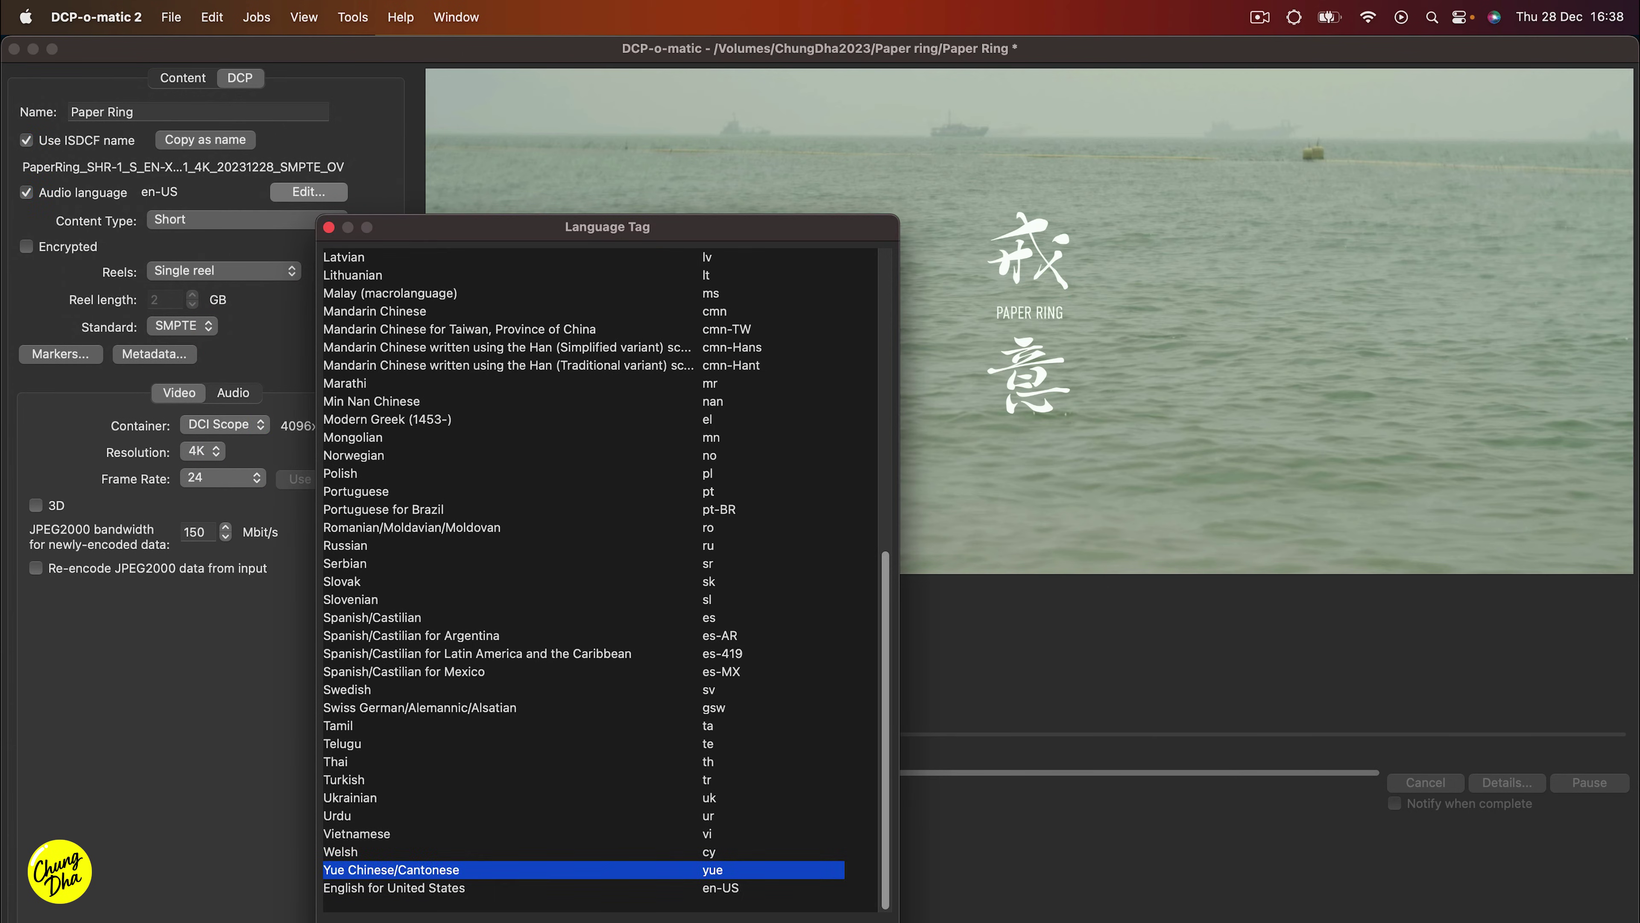
key("Return")
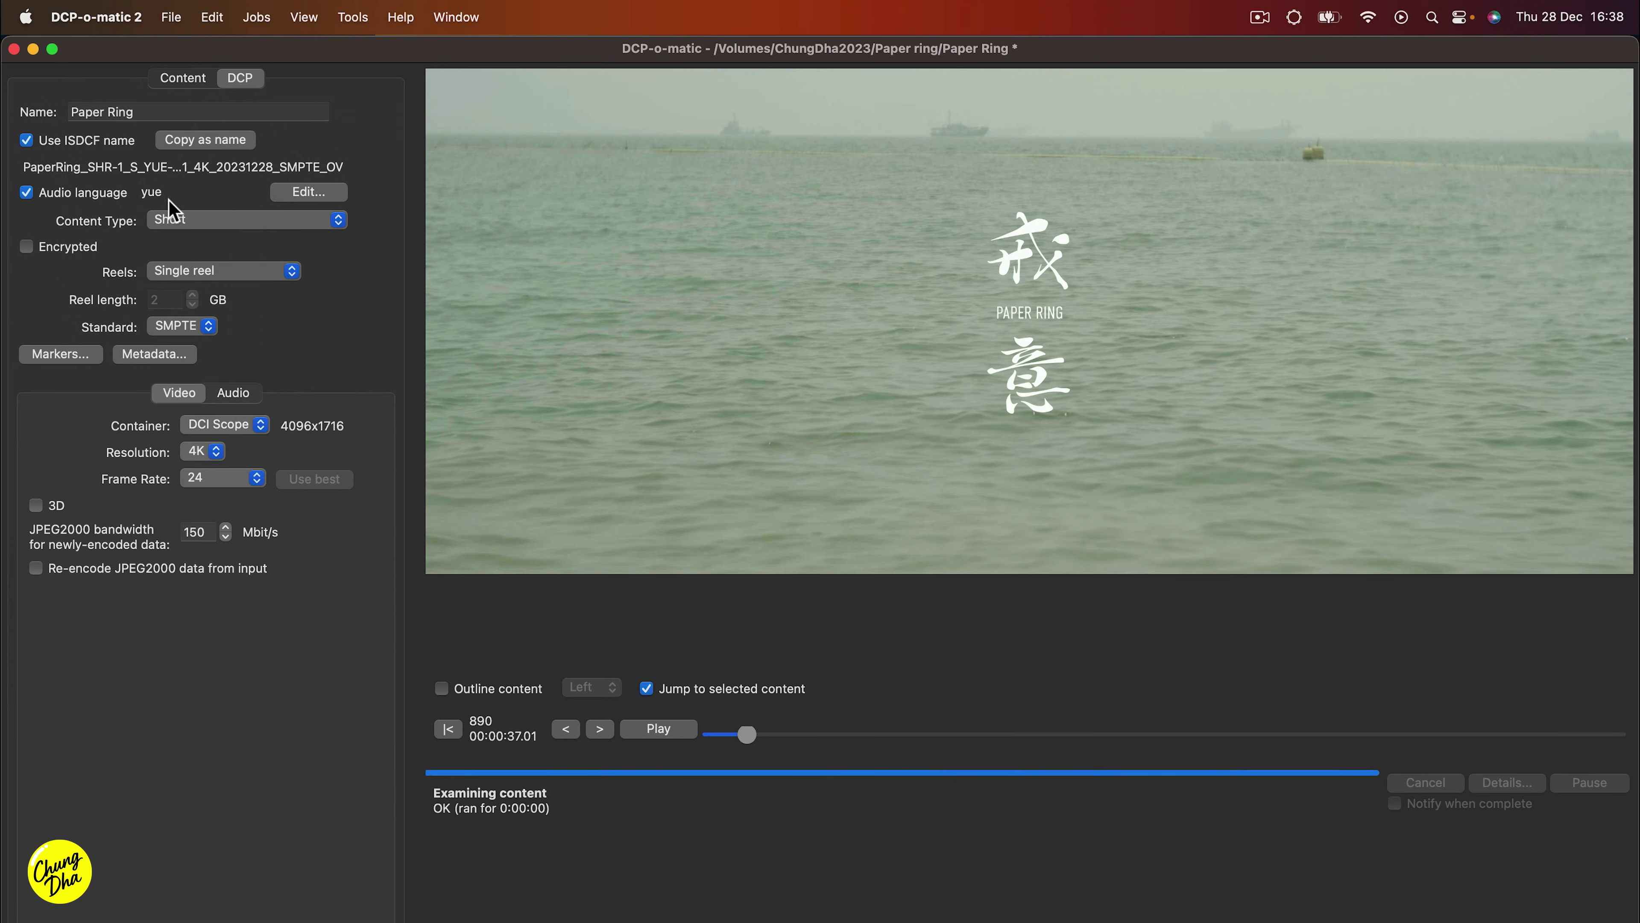
left_click(300, 193)
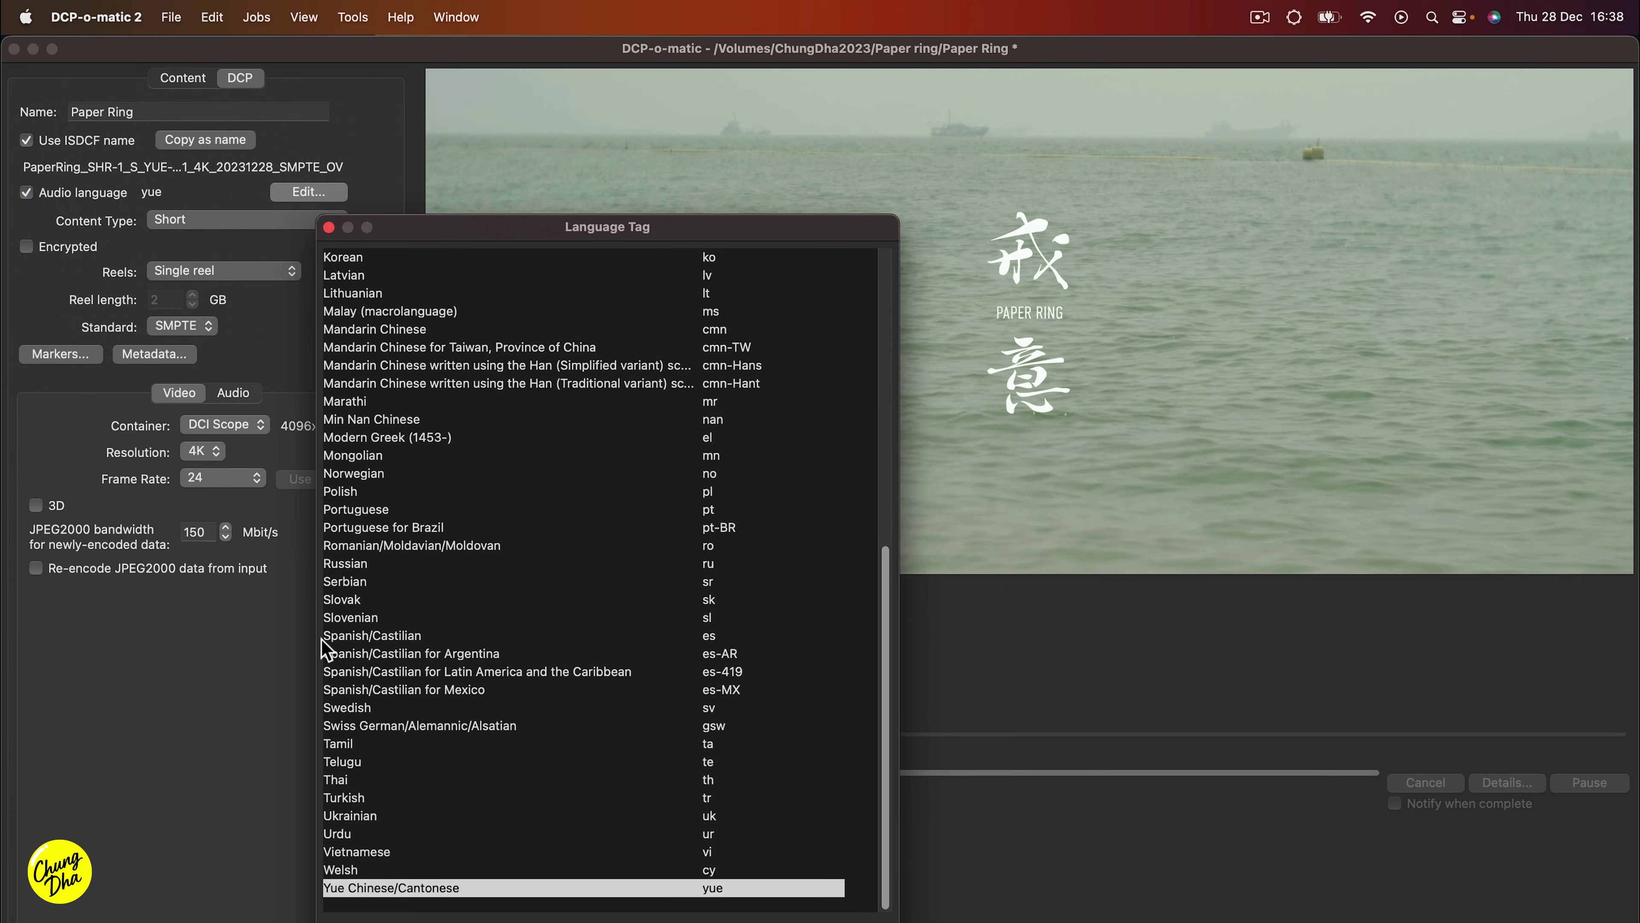
left_click(345, 892)
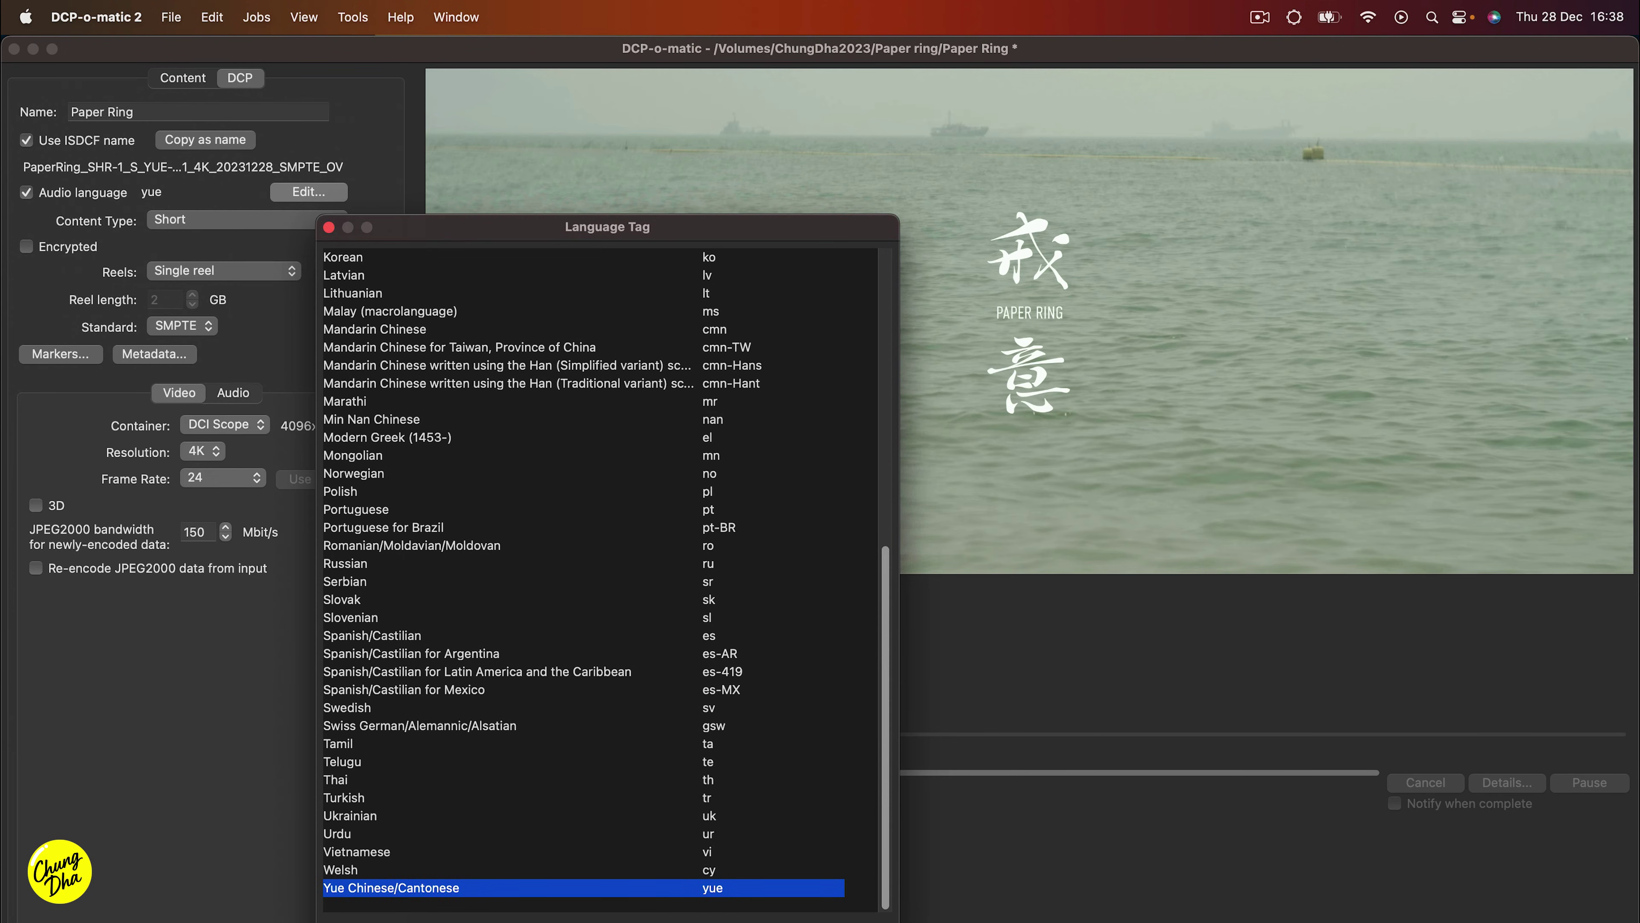
key("Return")
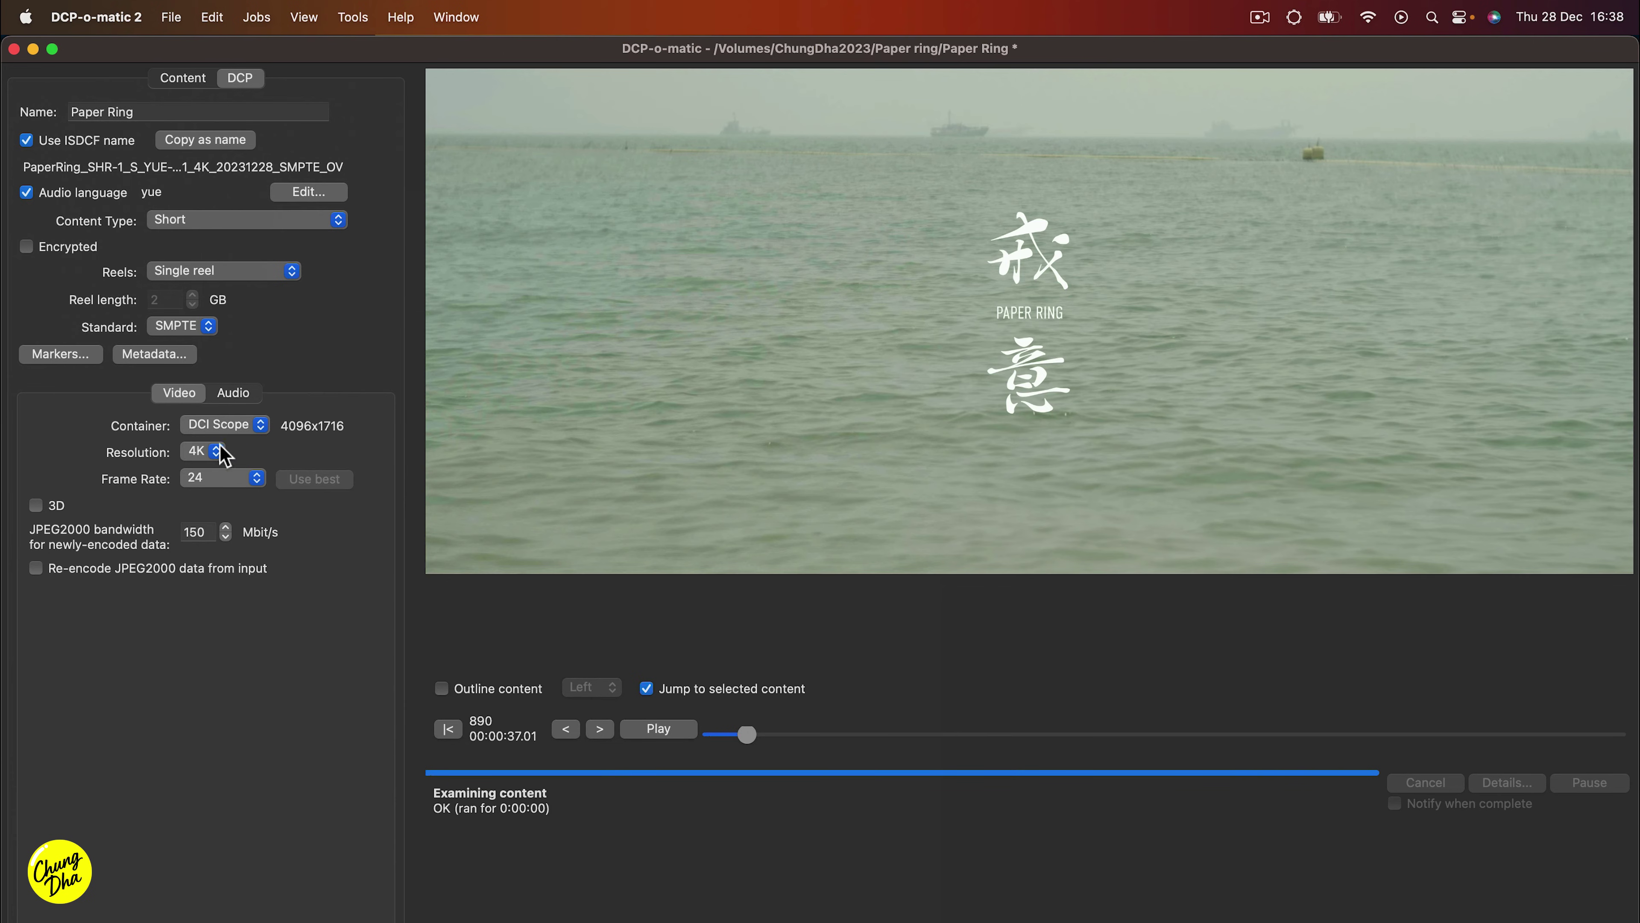
Set JPEG2000 bandwidth to 200 Mbit/s, keeping 4K resolution and the DCI Scope container.
double_click(194, 531)
left_click(225, 455)
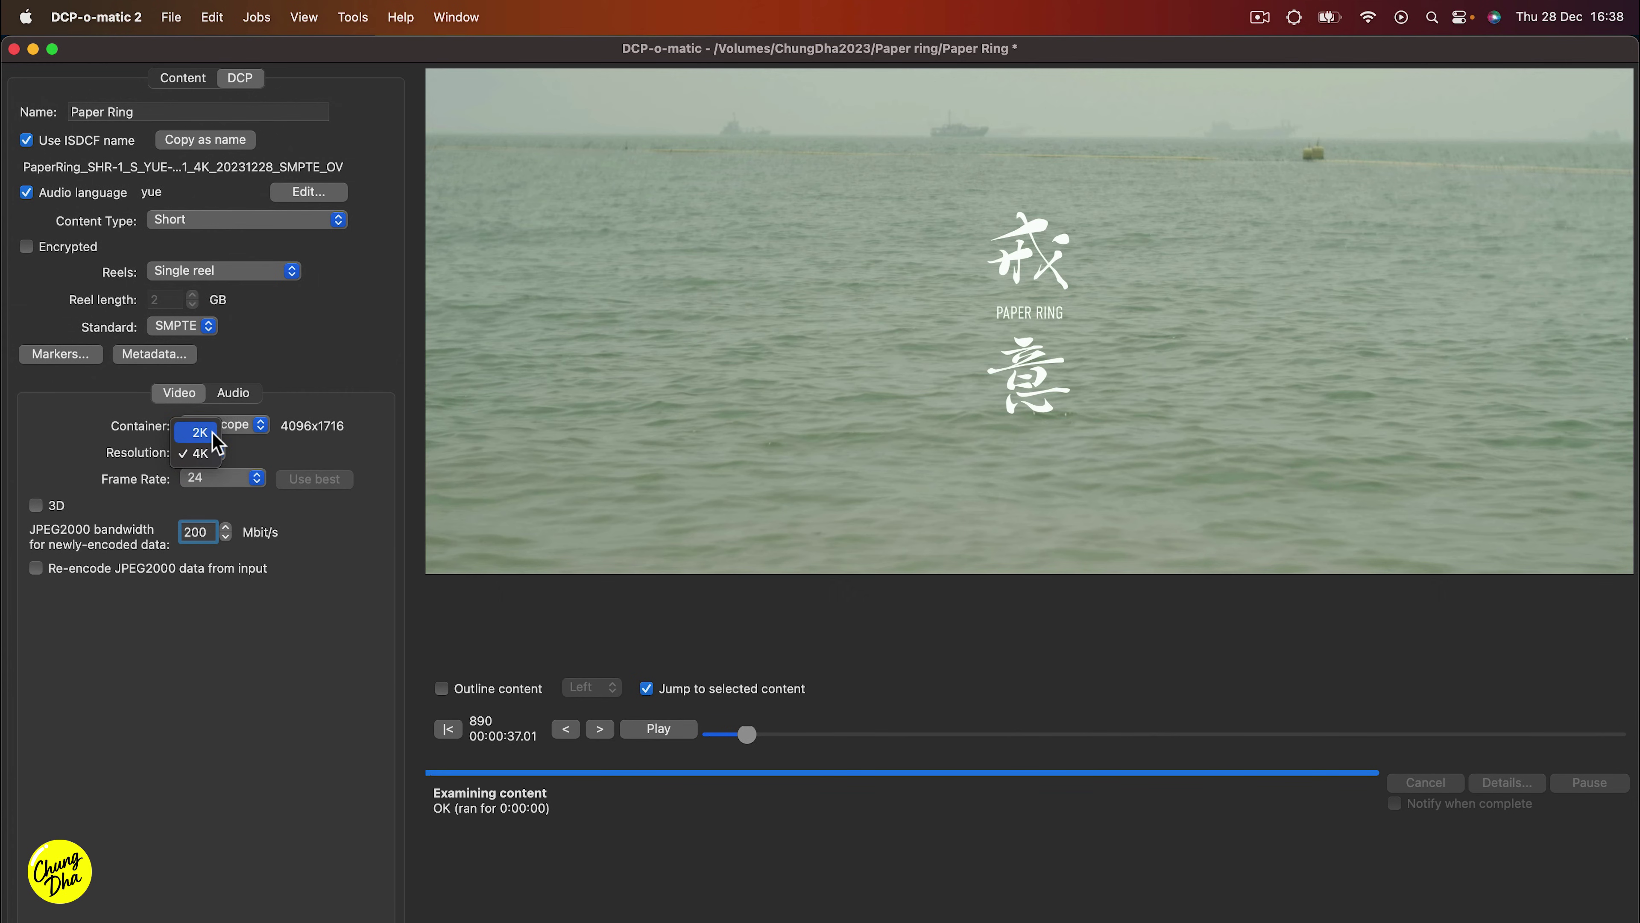
left_click(352, 555)
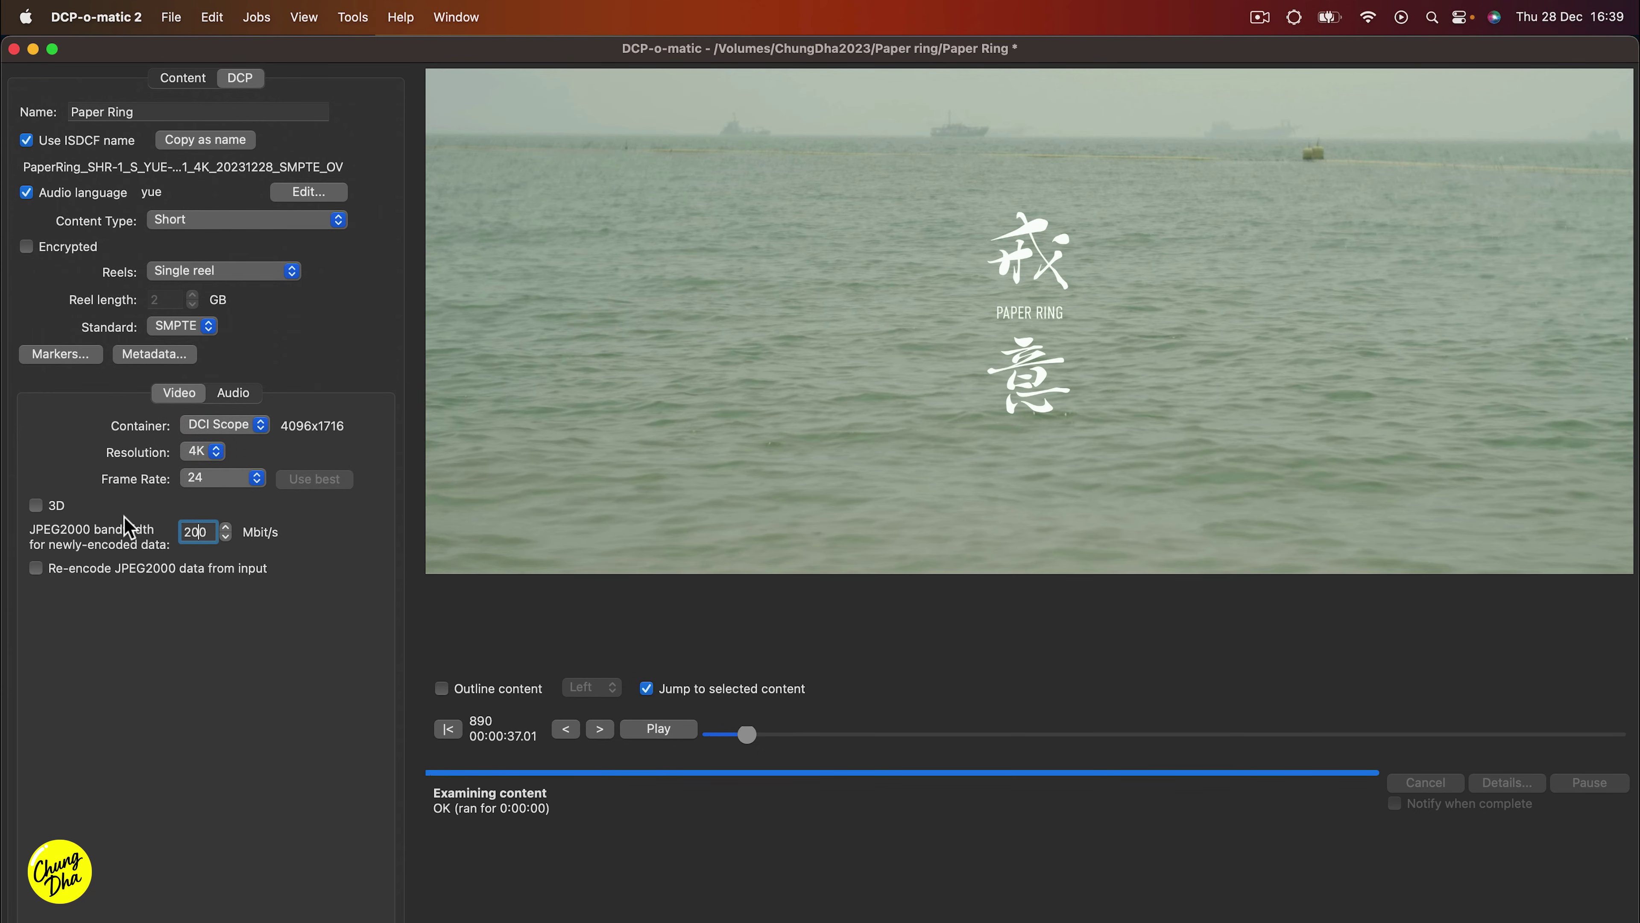
left_click(258, 424)
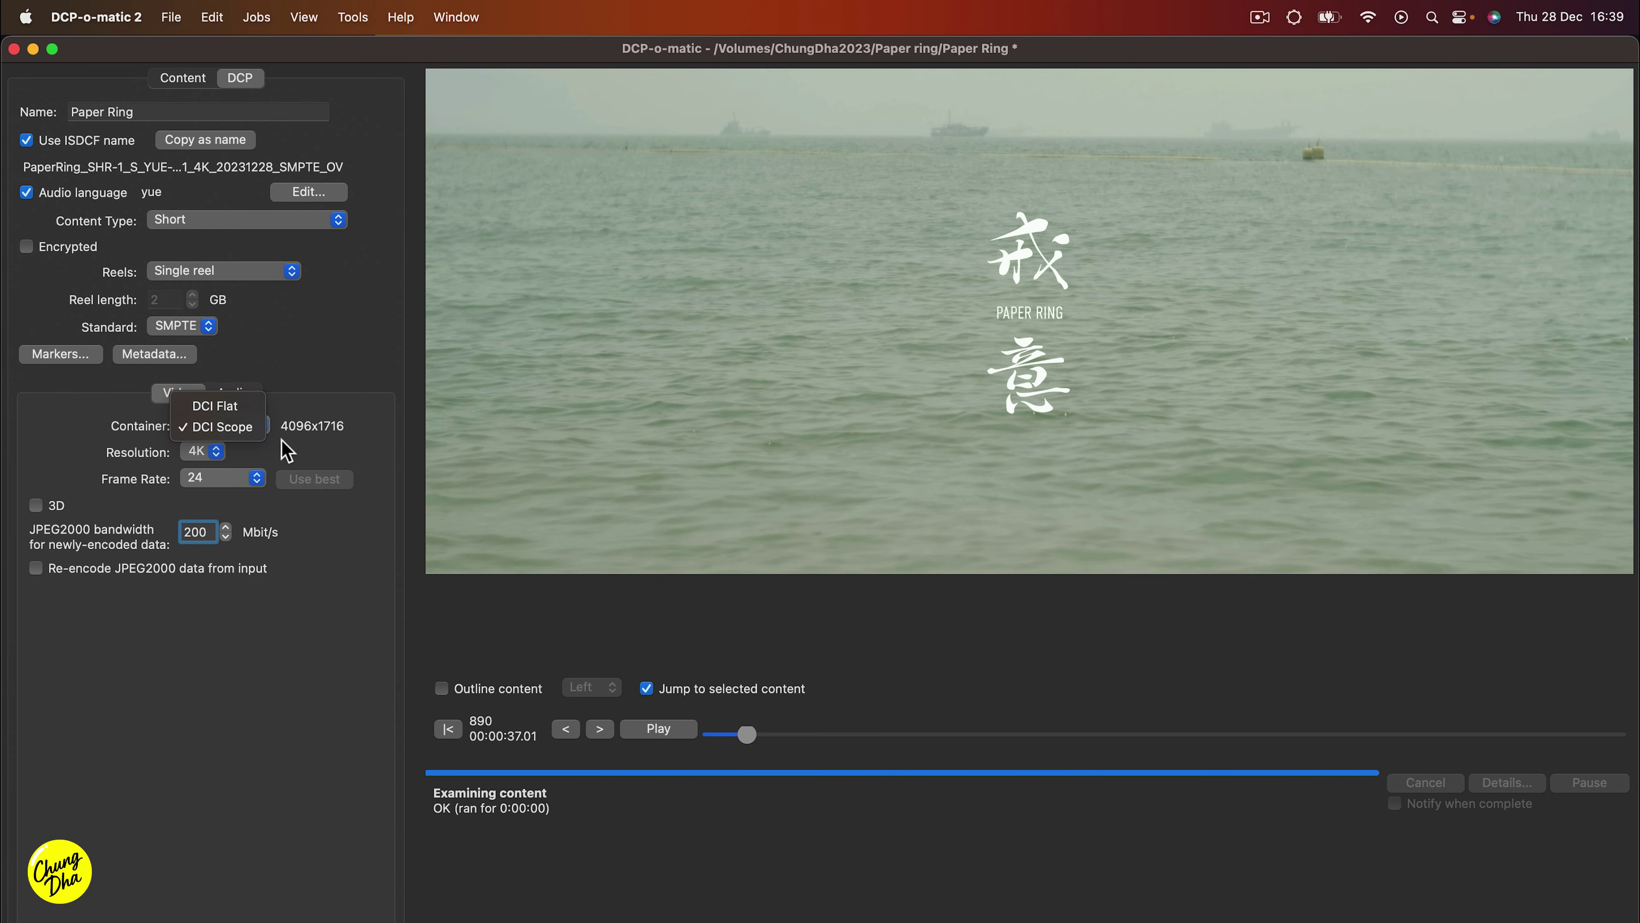
left_click(336, 441)
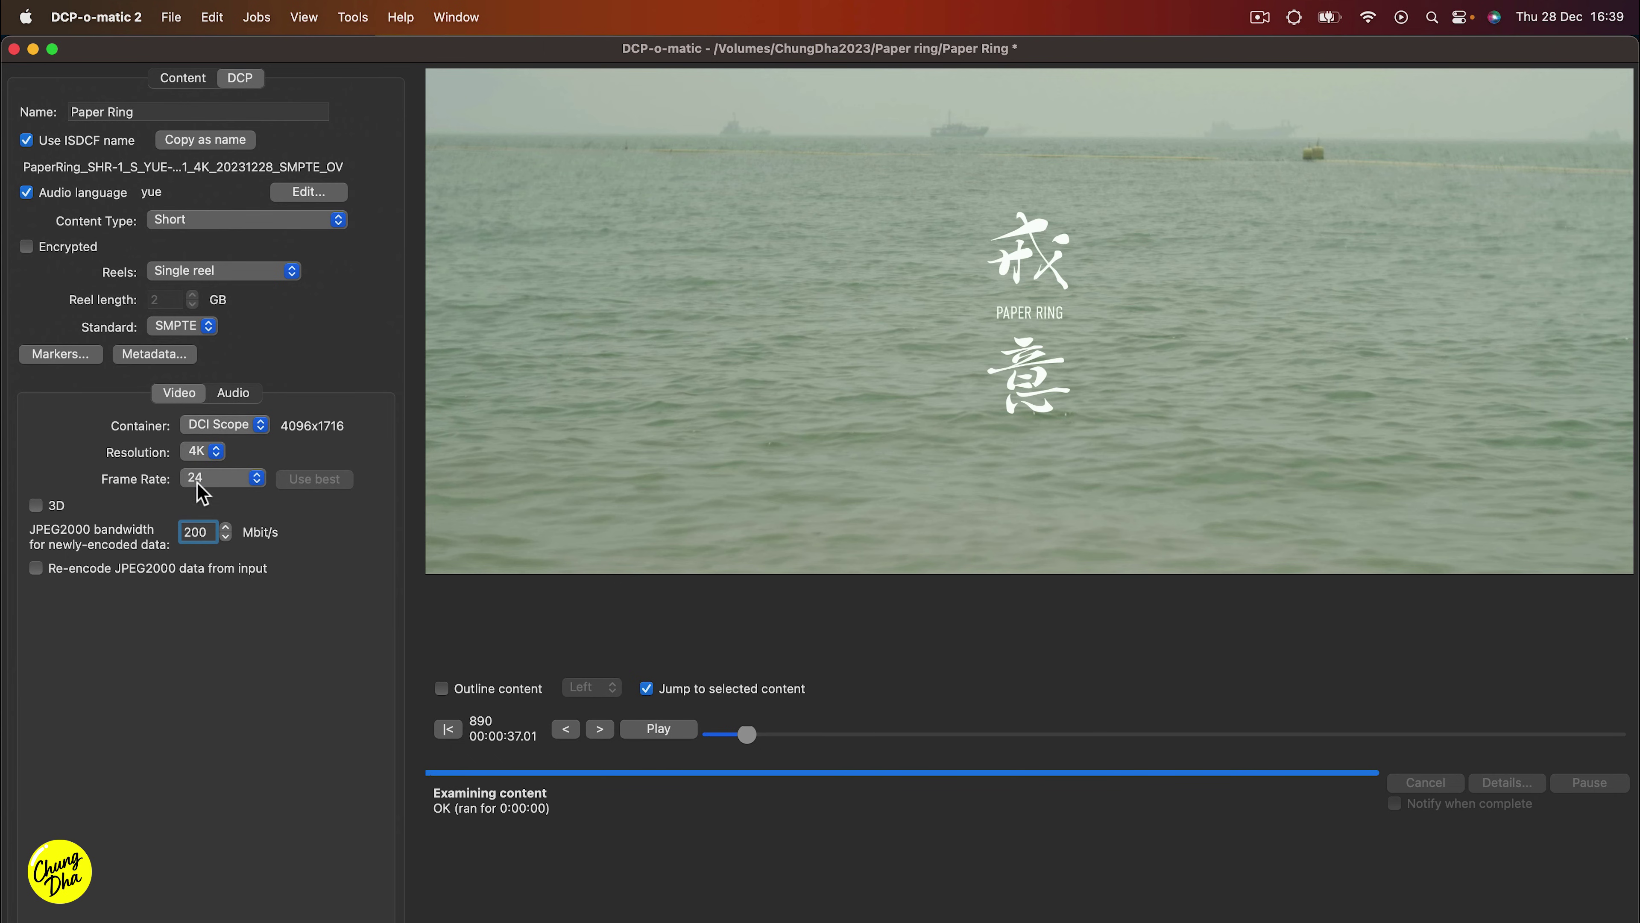
left_click(311, 529)
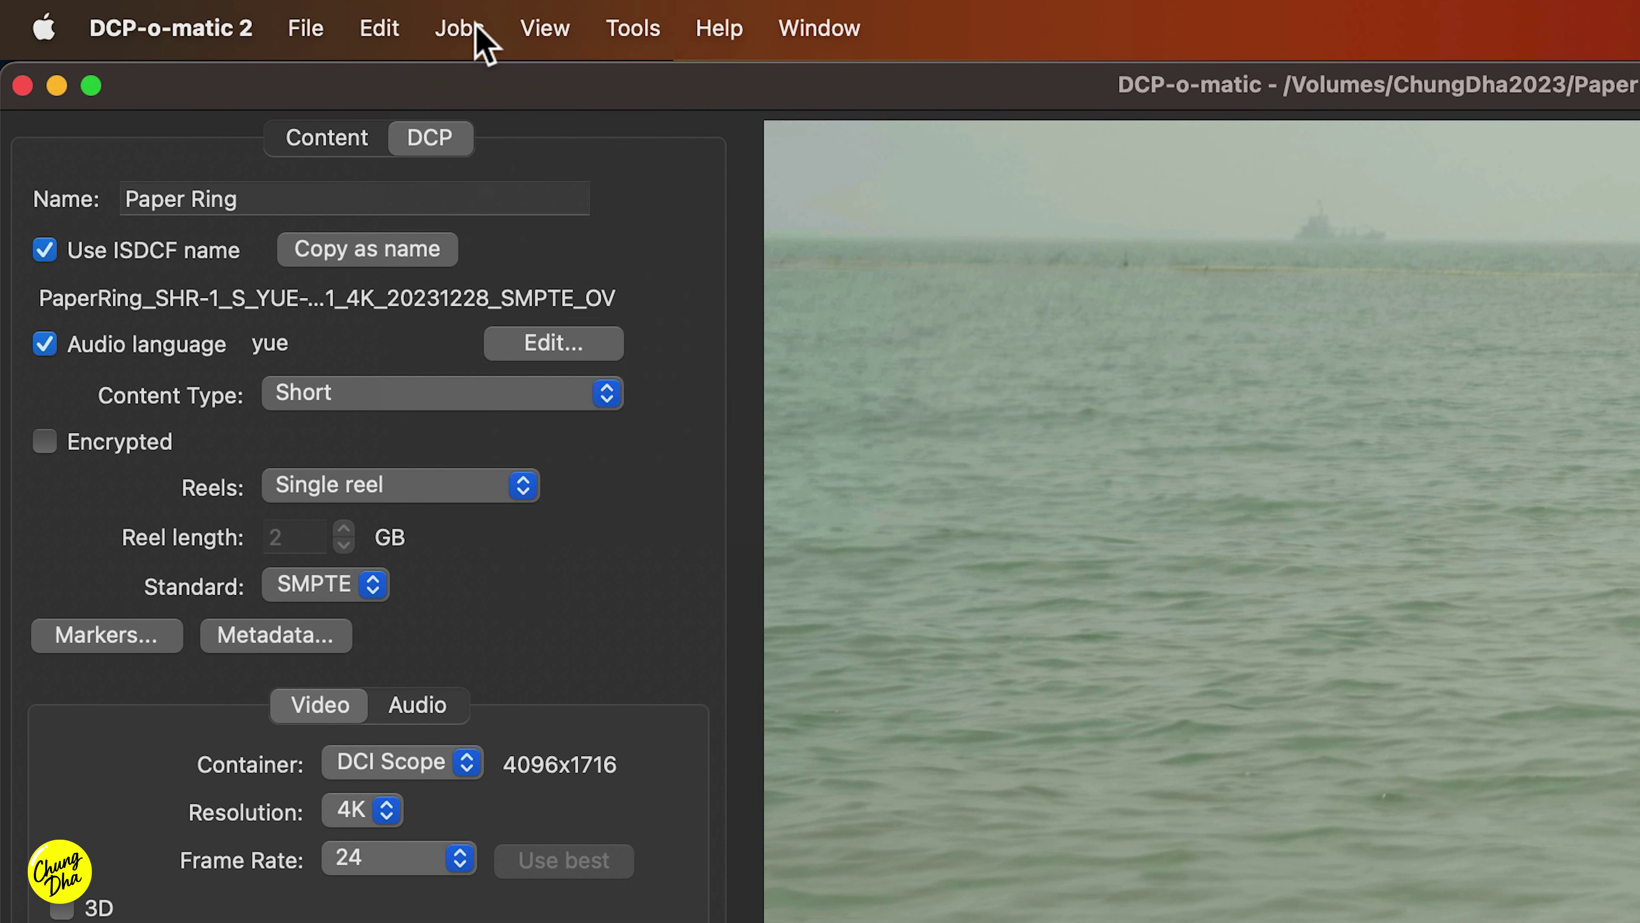
Run Make DCP from the Jobs menu.
left_click(473, 29)
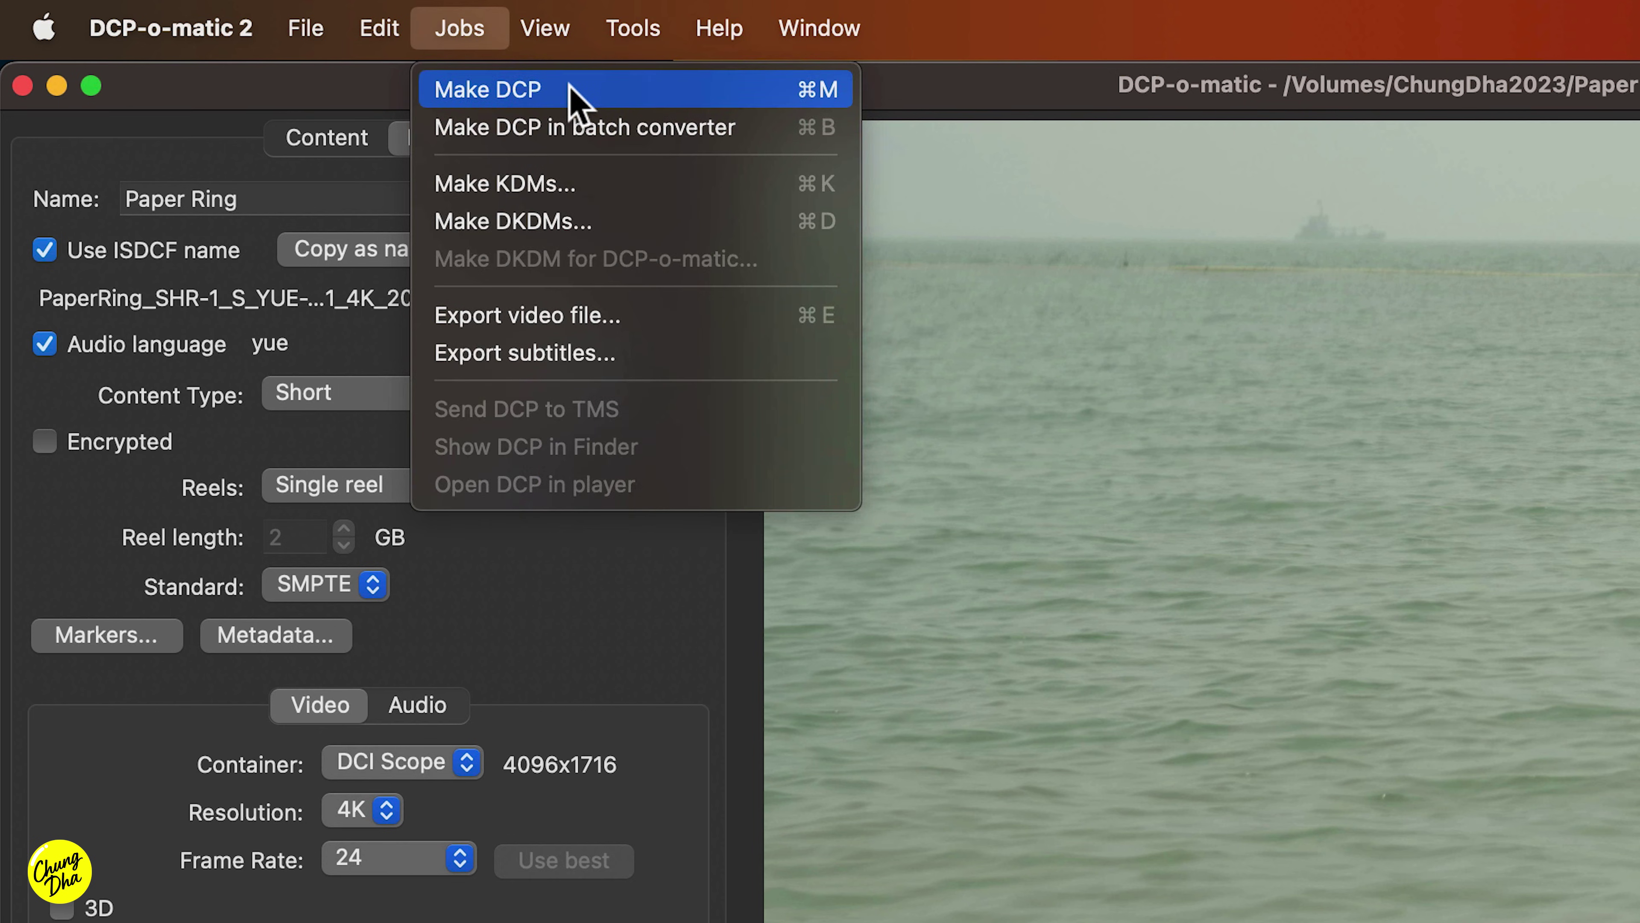
left_click(577, 104)
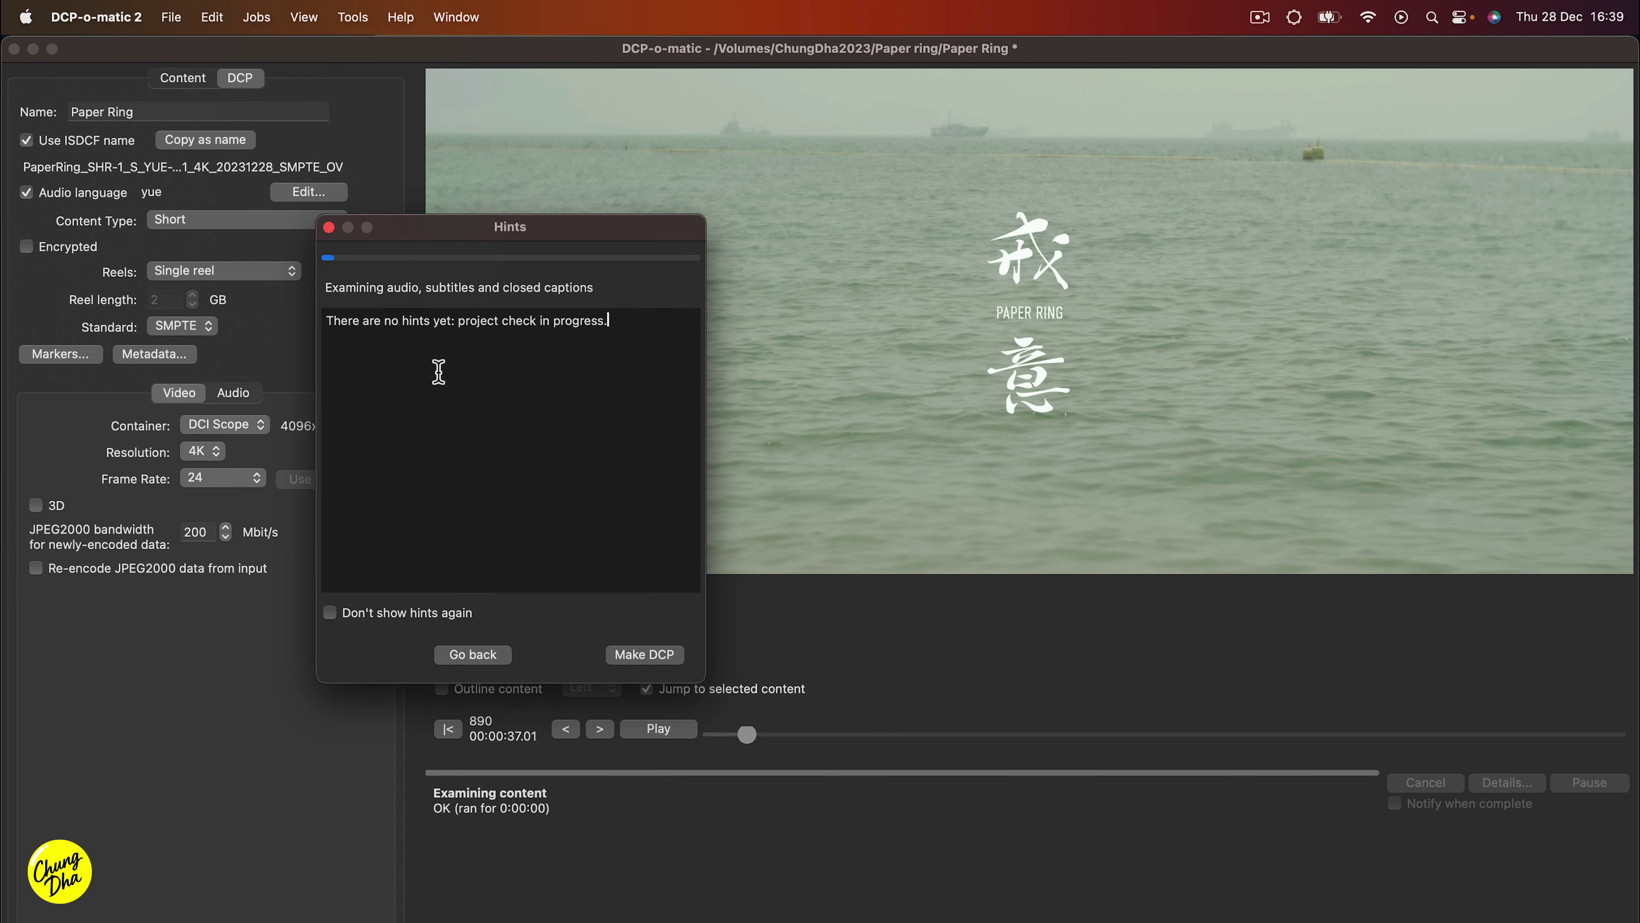